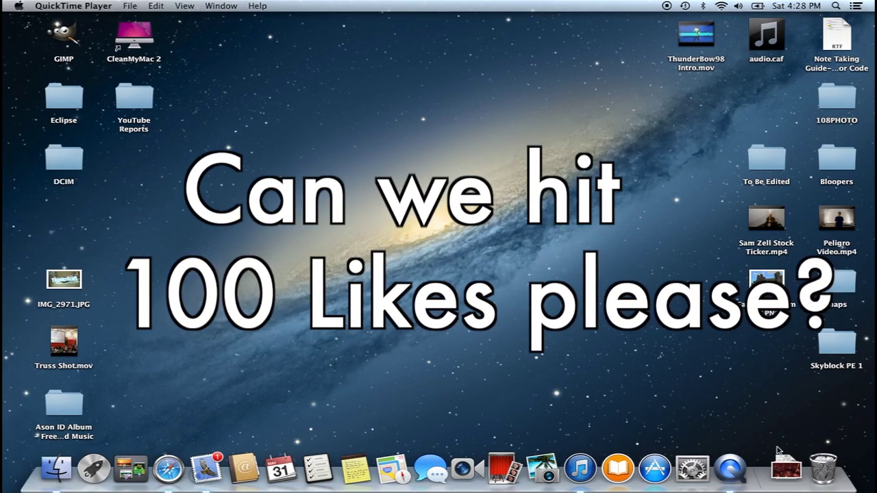
# Move Hungertoo.png and the 1000px Nether fortress JPG from the Downloads stack onto the desktop
pyautogui.click(786, 468)
pyautogui.click(787, 468)
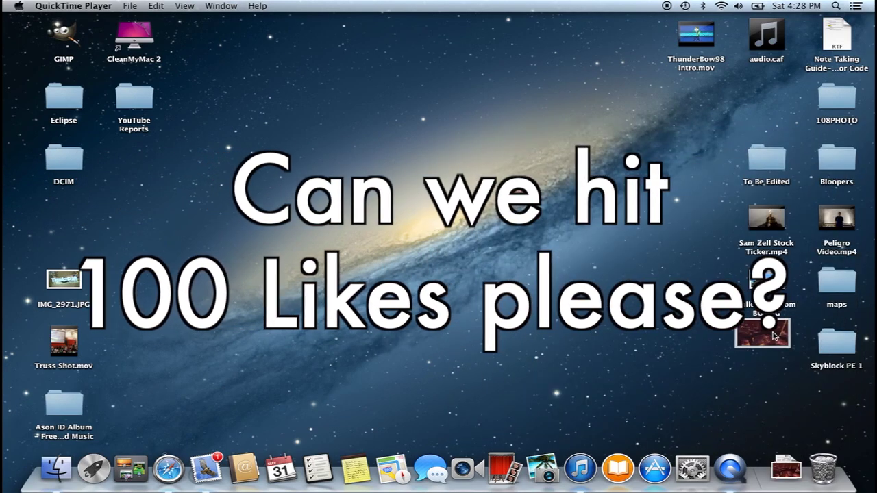
pyautogui.click(786, 468)
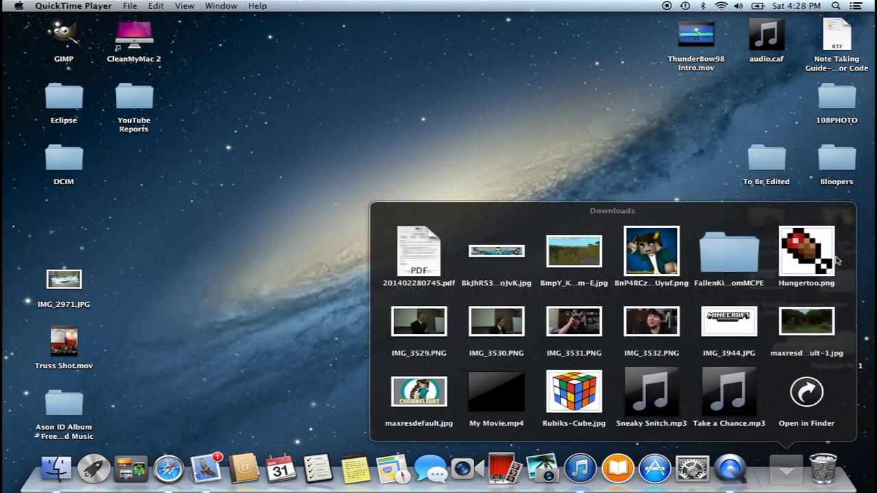
pyautogui.moveTo(803, 283); pyautogui.dragTo(725, 363)
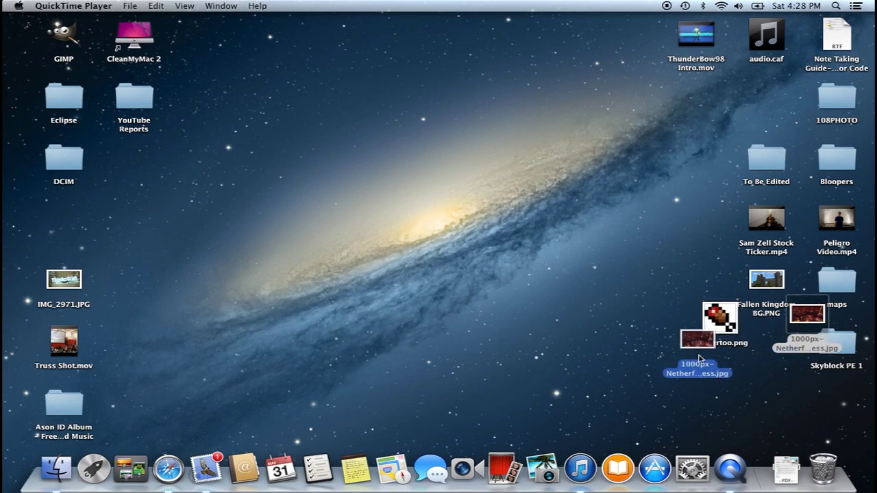
pyautogui.click(648, 346)
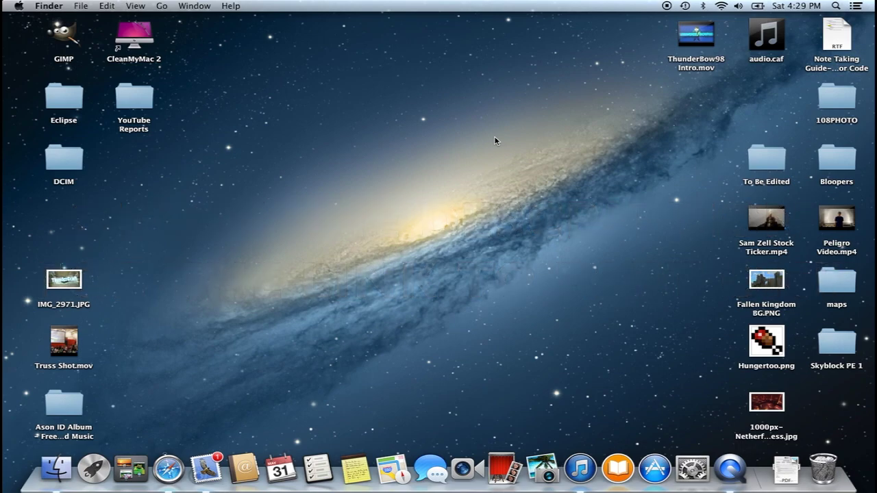
# Launch GIMP with an enlarged image window and the Layers dock minimized, and open Fallen Kingdom BG.PNG from the desktop
pyautogui.doubleClick(68, 40)
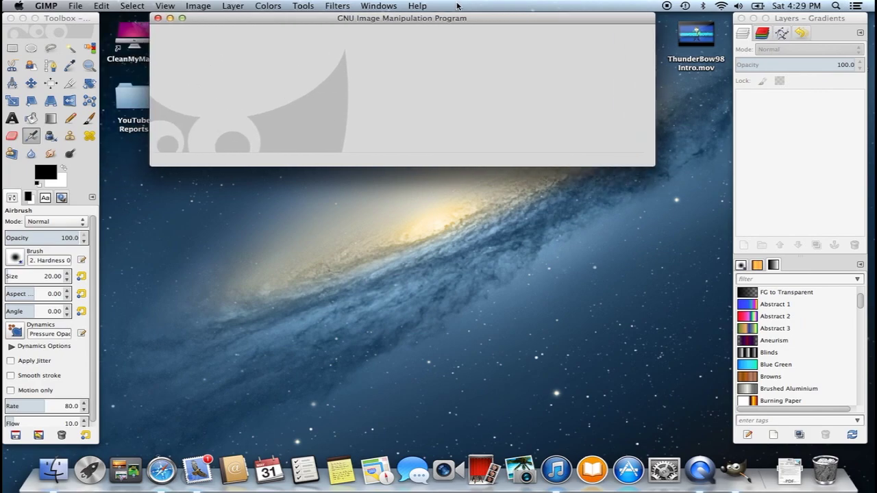
pyautogui.click(182, 18)
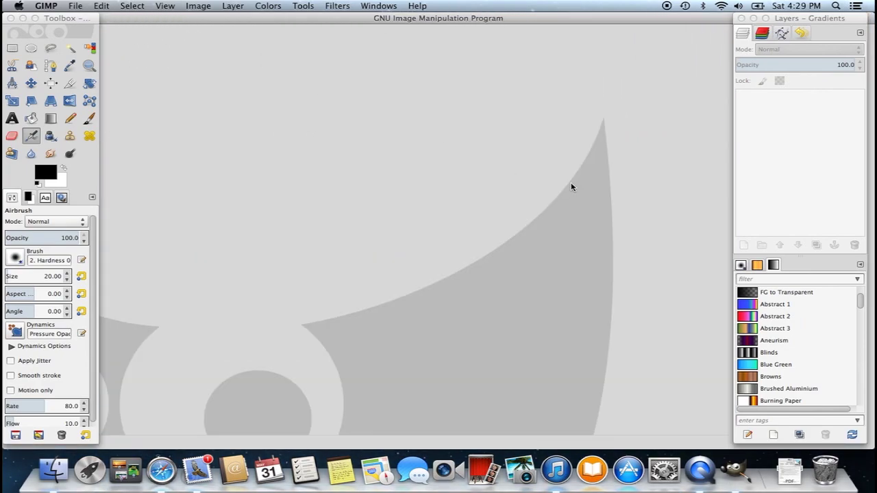
pyautogui.click(754, 19)
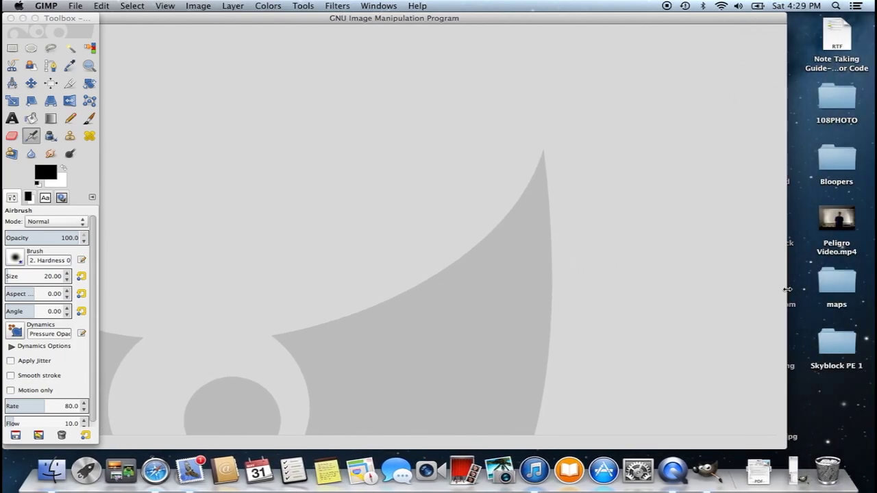
pyautogui.moveTo(776, 287); pyautogui.dragTo(527, 225)
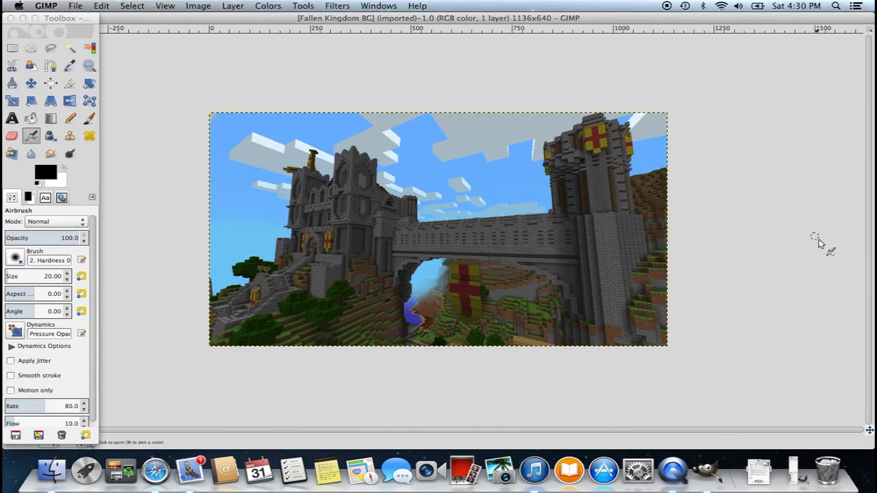
pyautogui.click(74, 6)
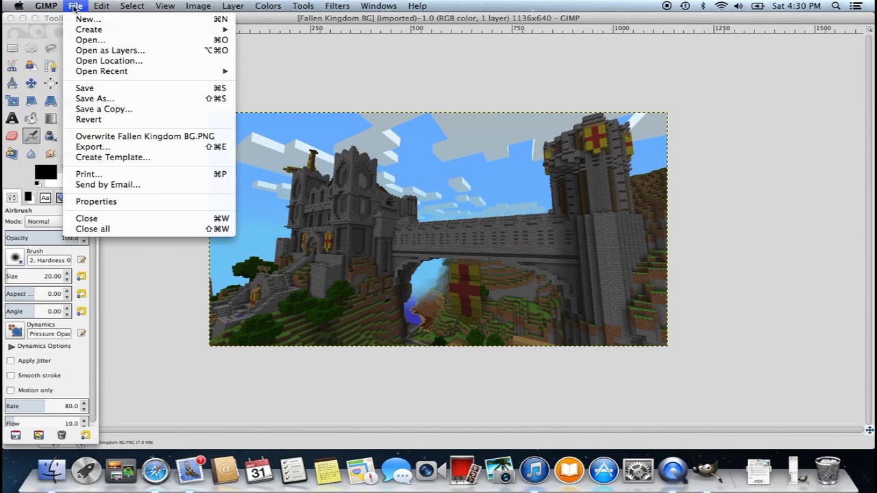
pyautogui.click(75, 6)
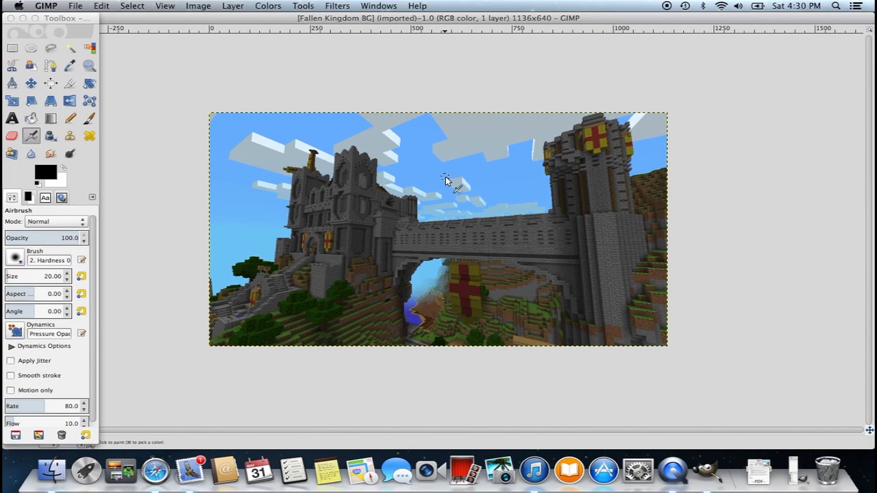
pyautogui.click(303, 6)
pyautogui.moveTo(307, 21)
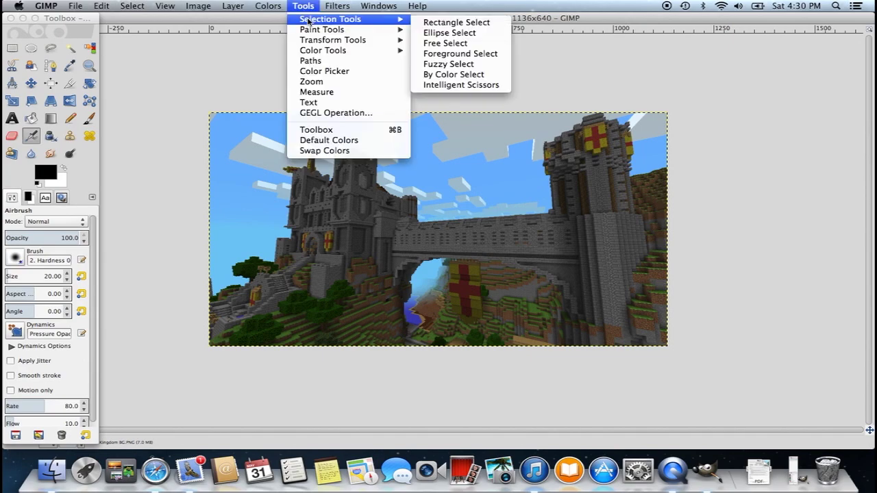
pyautogui.click(246, 57)
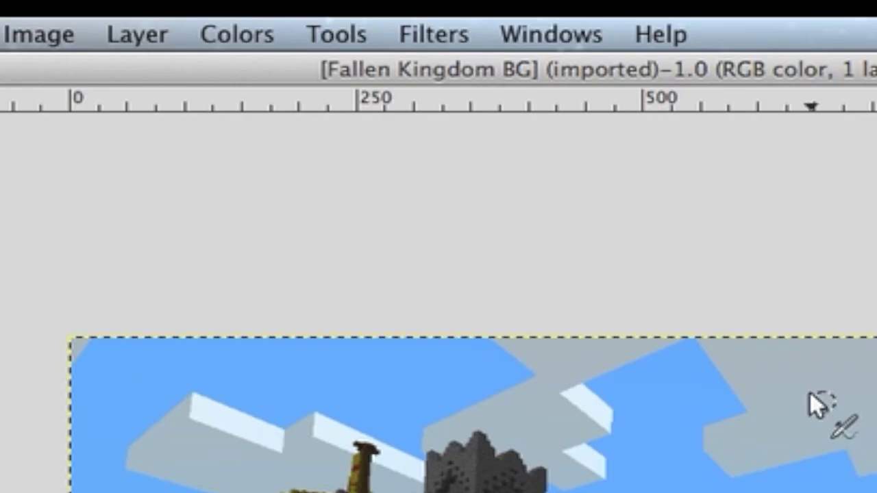
# Apply a Gaussian Blur to the castle background with a horizontal and vertical radius of 17 px
pyautogui.click(461, 33)
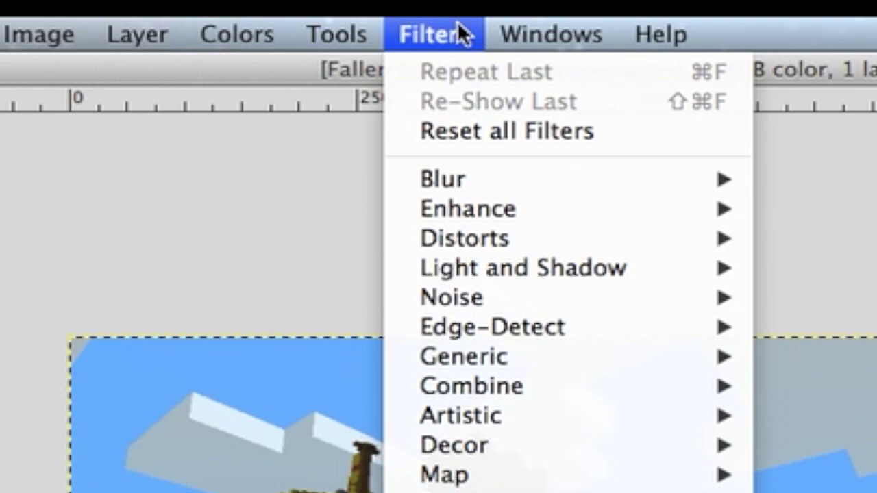
pyautogui.moveTo(492, 171)
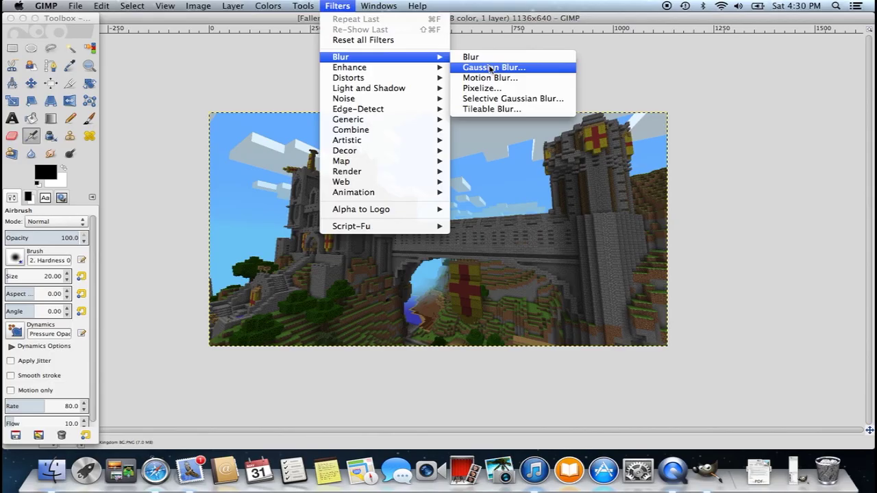
pyautogui.click(839, 209)
pyautogui.moveTo(415, 303); pyautogui.dragTo(361, 303)
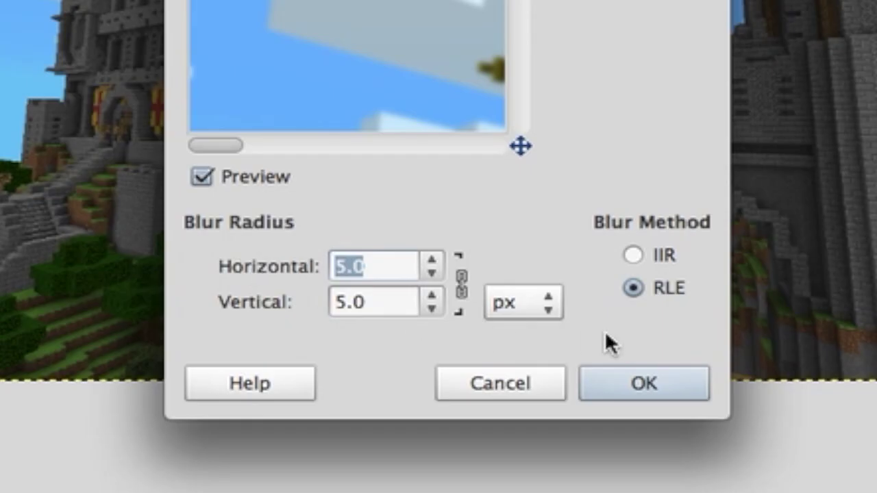
pyautogui.write('17')
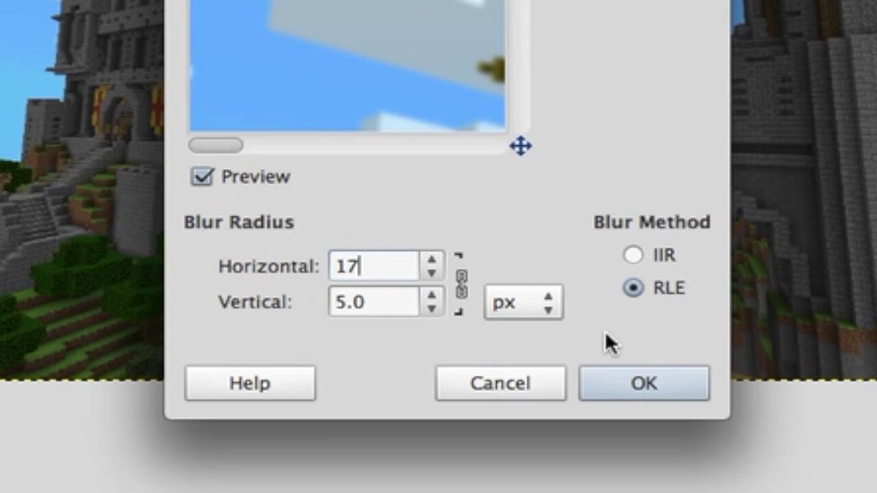
pyautogui.press('Tab')
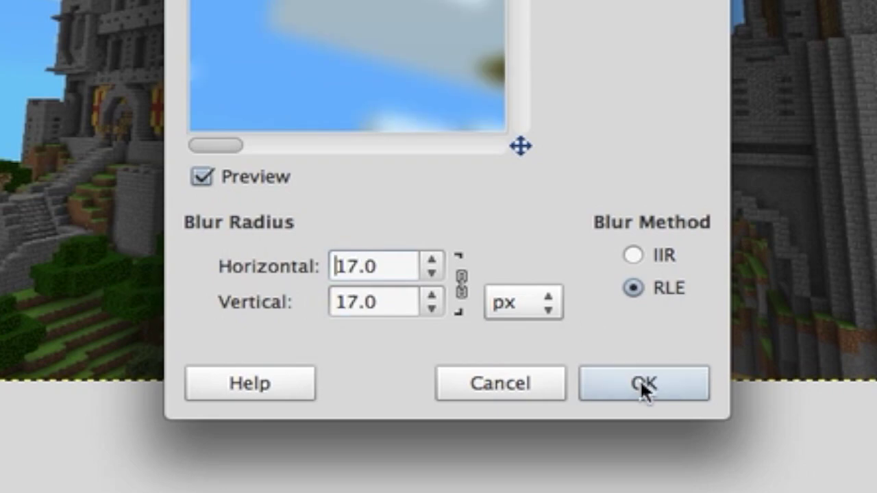
pyautogui.click(640, 382)
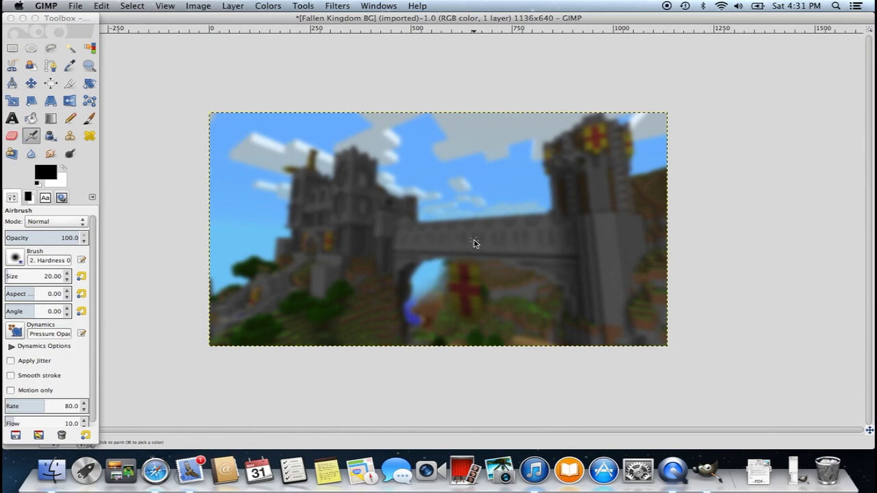
# Open the Minecraft Pocket Edition logo image and copy the logo onto the blurred castle background
pyautogui.click(74, 6)
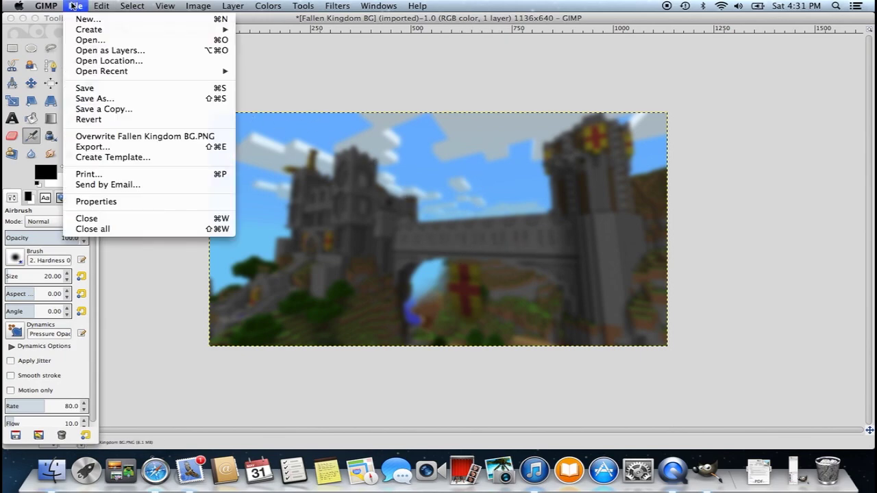
pyautogui.click(89, 40)
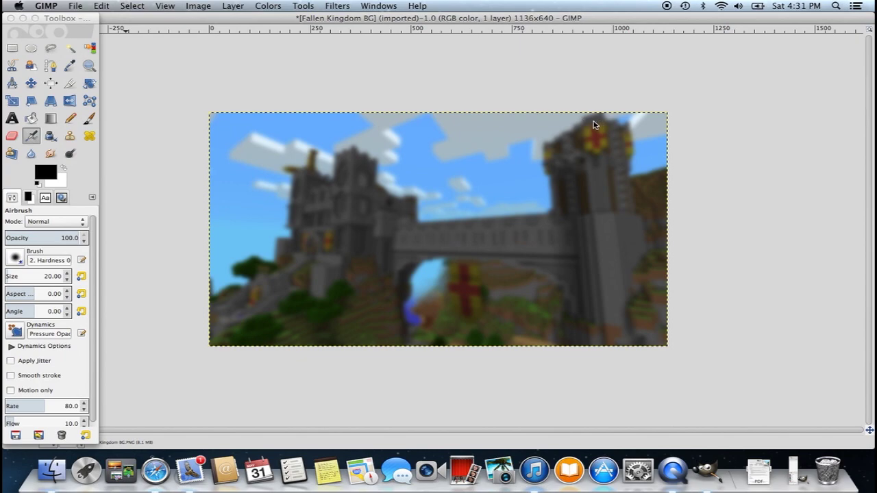
pyautogui.click(314, 168)
pyautogui.click(637, 387)
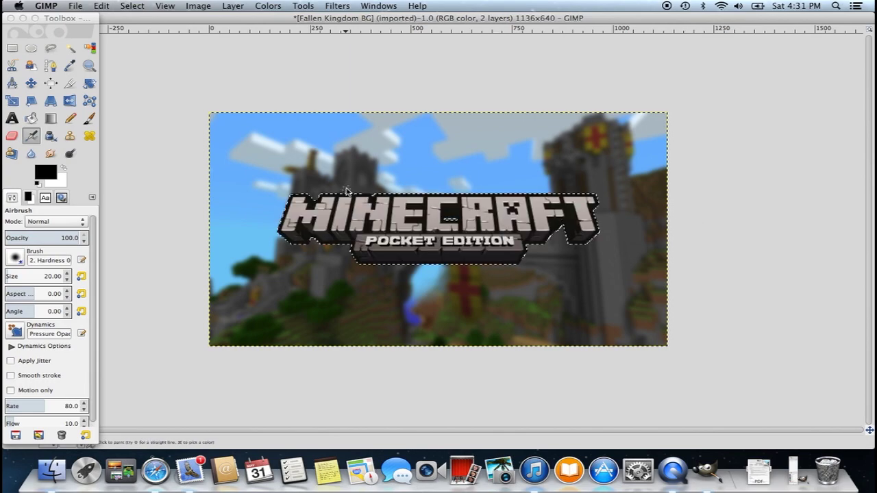
# Leave the image scaling without applying it and undo the pasting of the logo
pyautogui.click(205, 7)
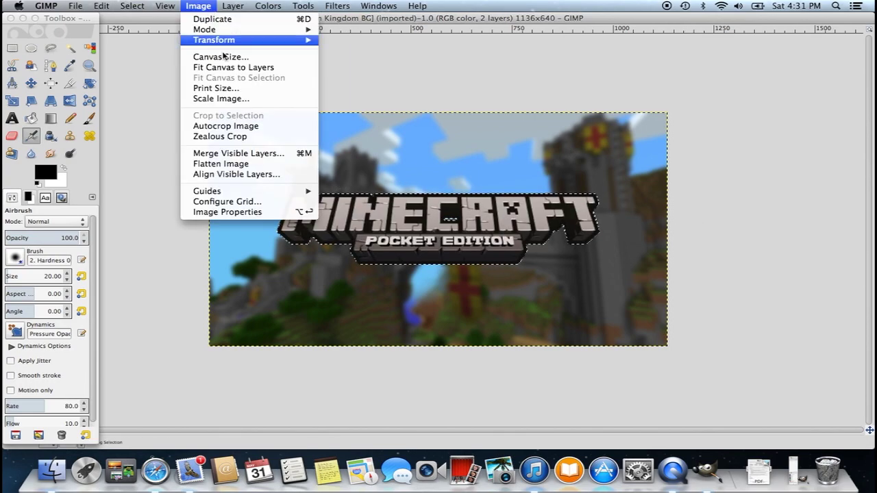
pyautogui.click(221, 98)
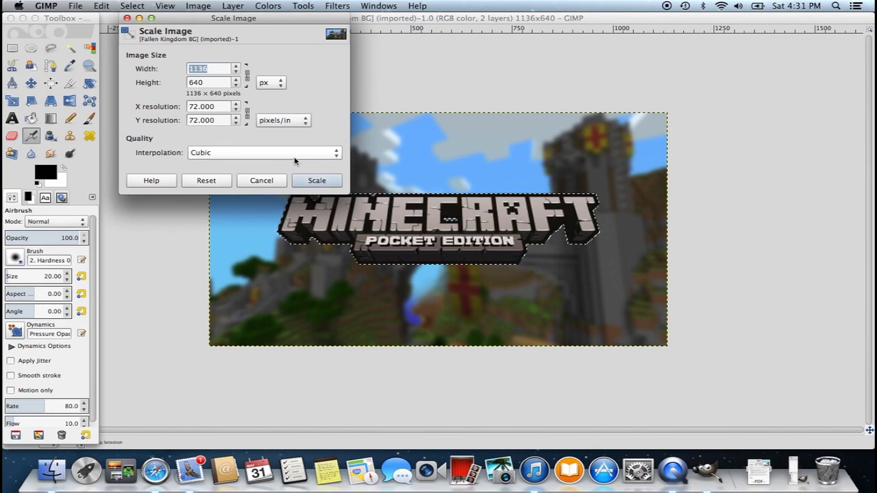
pyautogui.click(273, 179)
pyautogui.press('super+z')
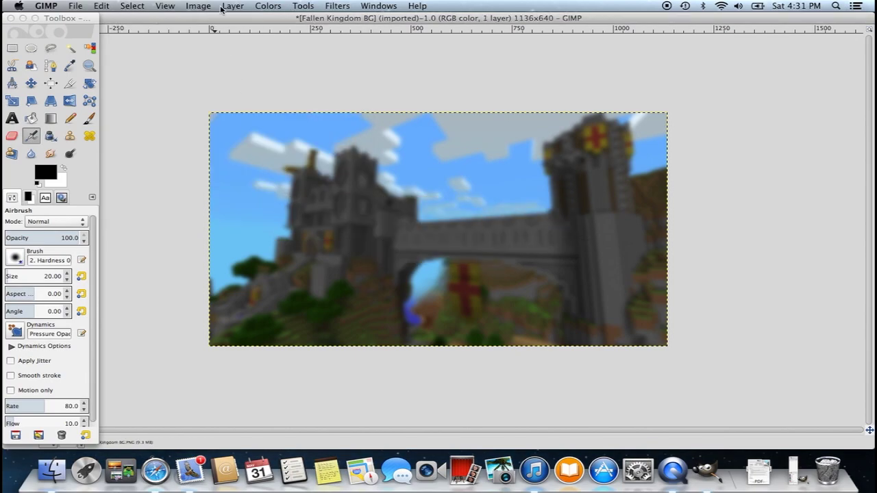
# Scale the blurred background image proportionally to a width of 1280 px
pyautogui.click(204, 7)
pyautogui.click(221, 99)
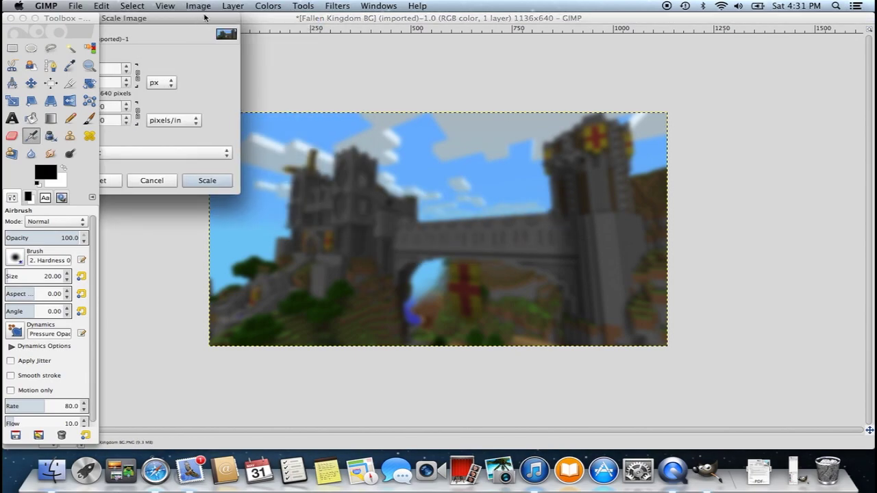
pyautogui.write('1280')
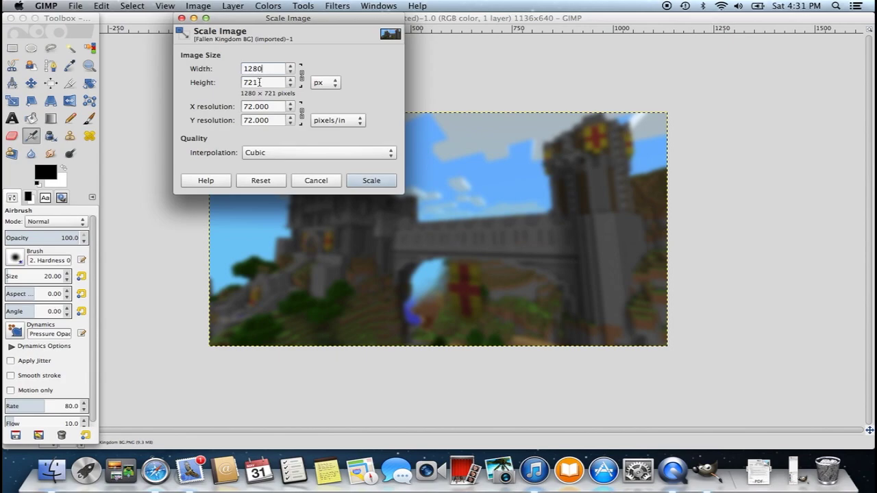
pyautogui.click(371, 180)
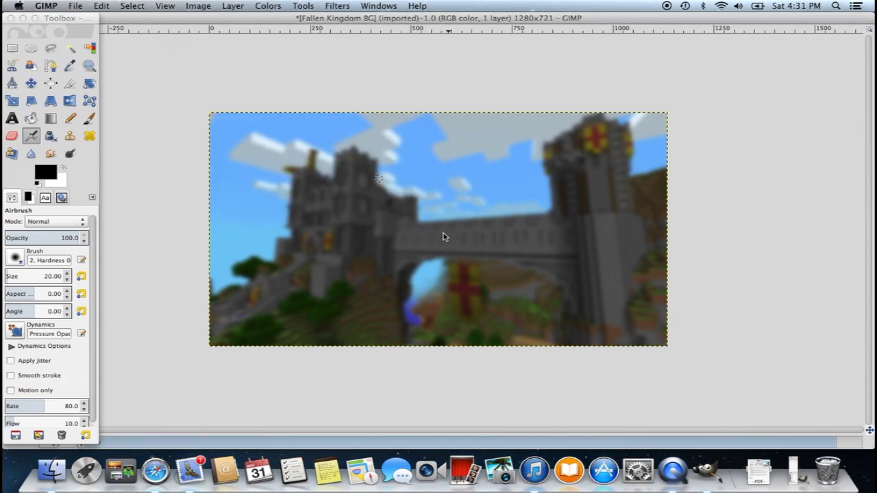
# Paste the Minecraft Pocket Edition logo onto the scaled background and move it up to the image's upper edge
pyautogui.press('super+v')
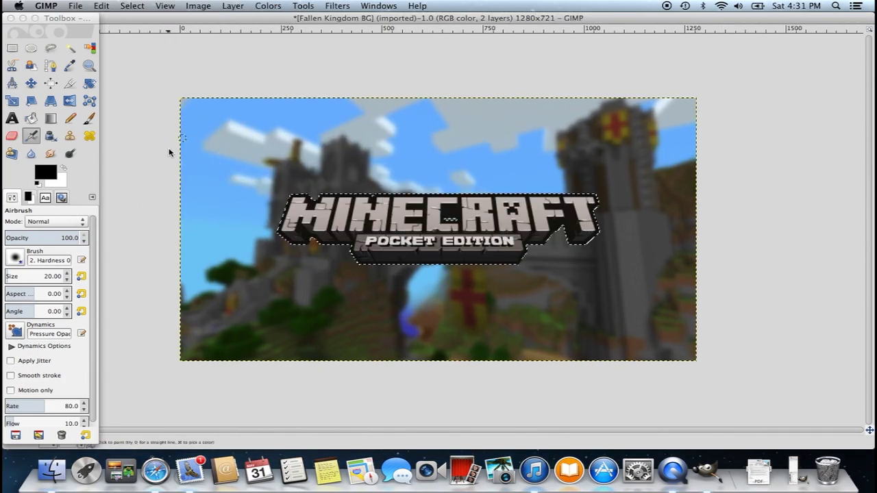
pyautogui.click(12, 48)
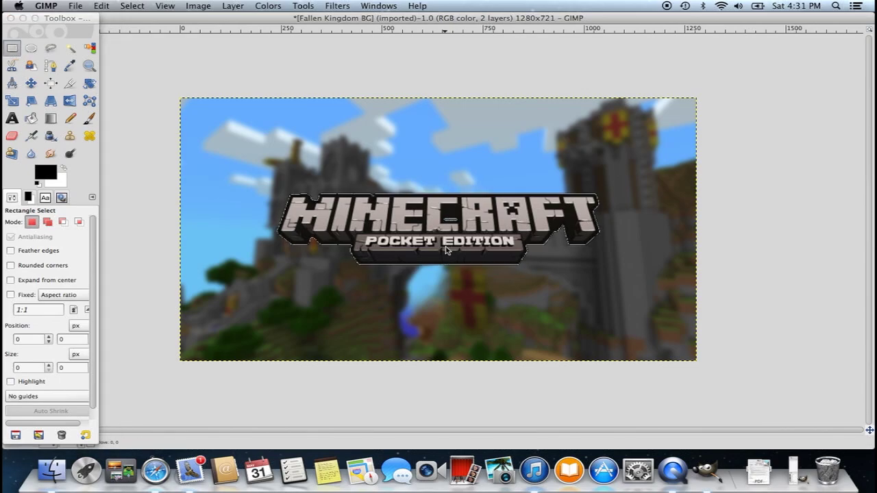
pyautogui.moveTo(446, 250); pyautogui.dragTo(449, 169)
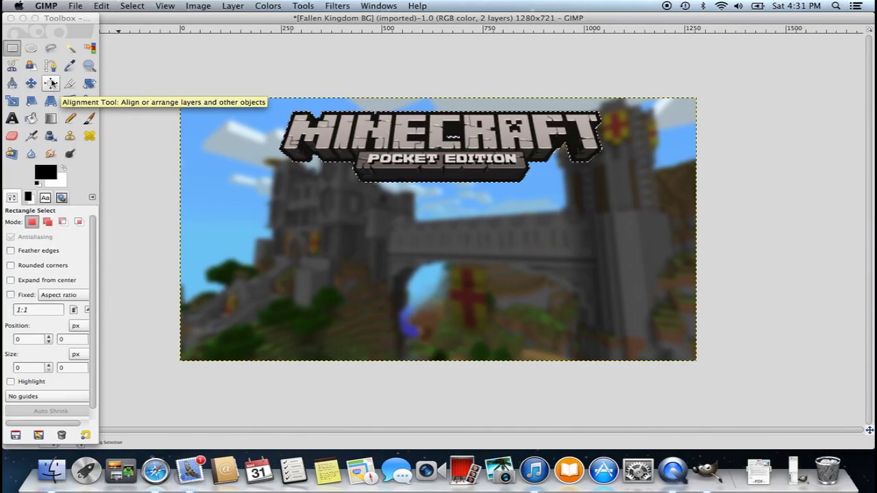
# Center the logo horizontally on the image with the Align tool and anchor it to the background
pyautogui.click(50, 83)
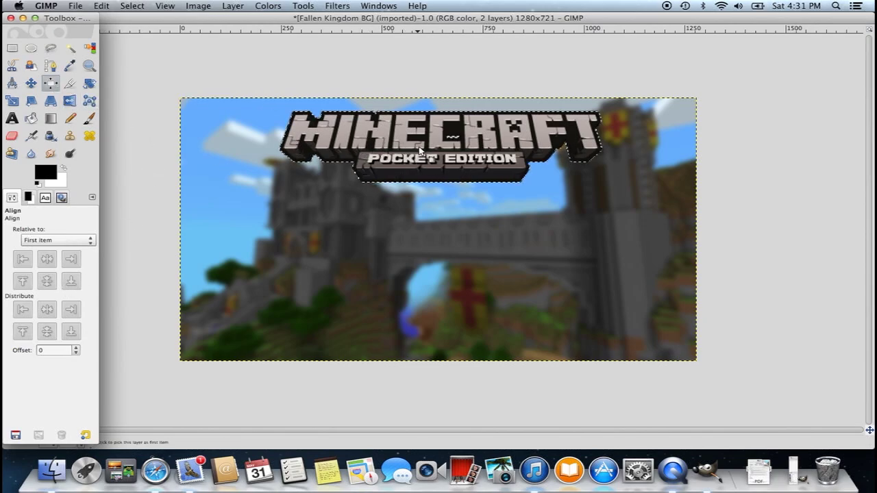
pyautogui.click(430, 152)
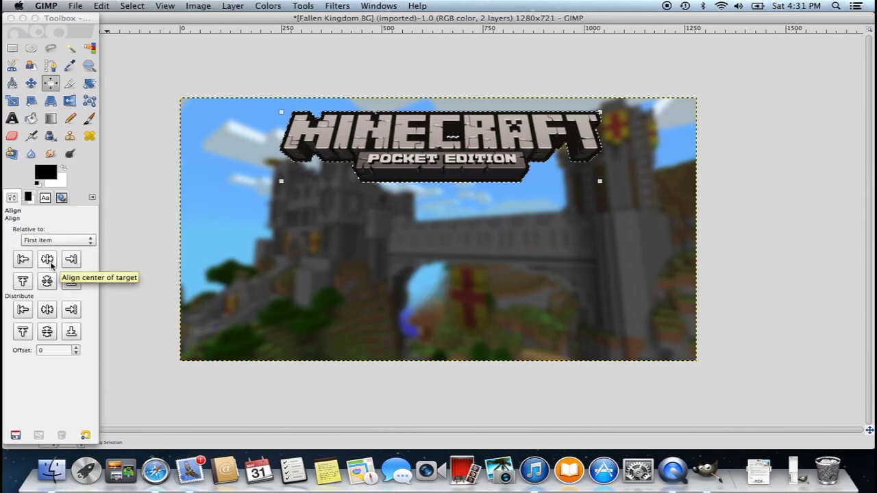
pyautogui.click(51, 264)
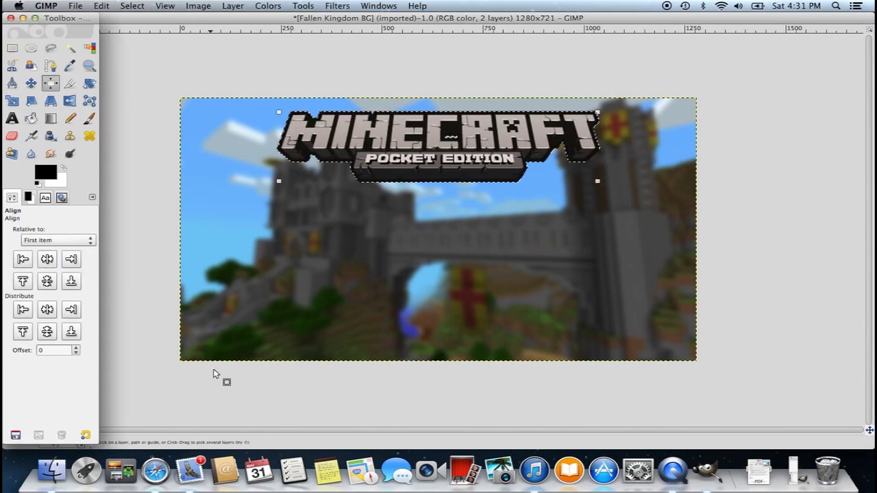
pyautogui.click(12, 48)
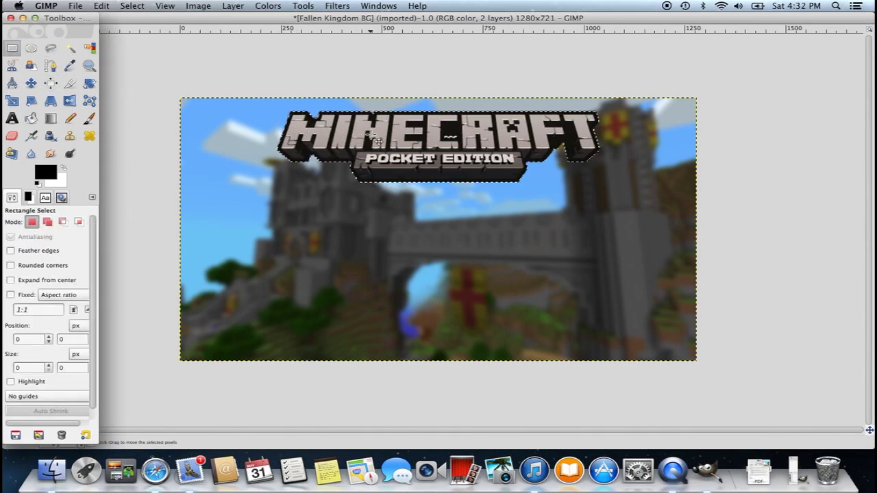
pyautogui.click(258, 143)
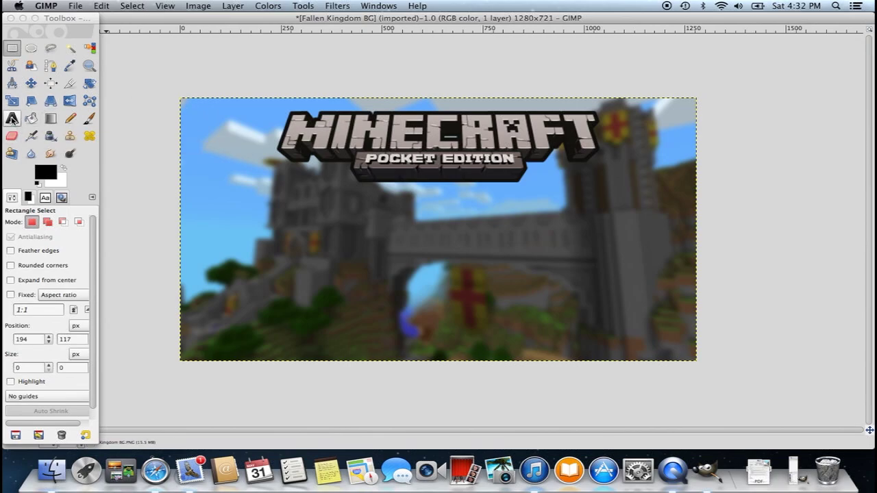
# Add a text box about 1266 × 476 px below the logo with the word Hello in white, centered
pyautogui.click(12, 117)
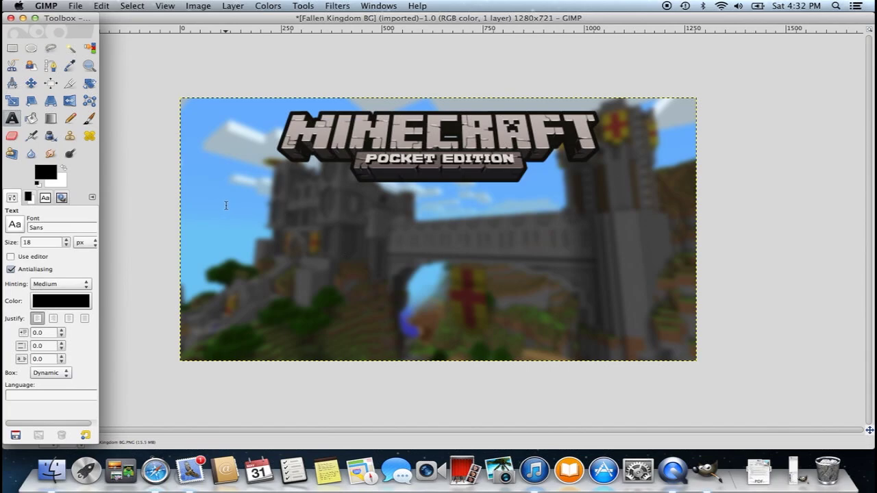
pyautogui.moveTo(185, 182); pyautogui.dragTo(696, 359)
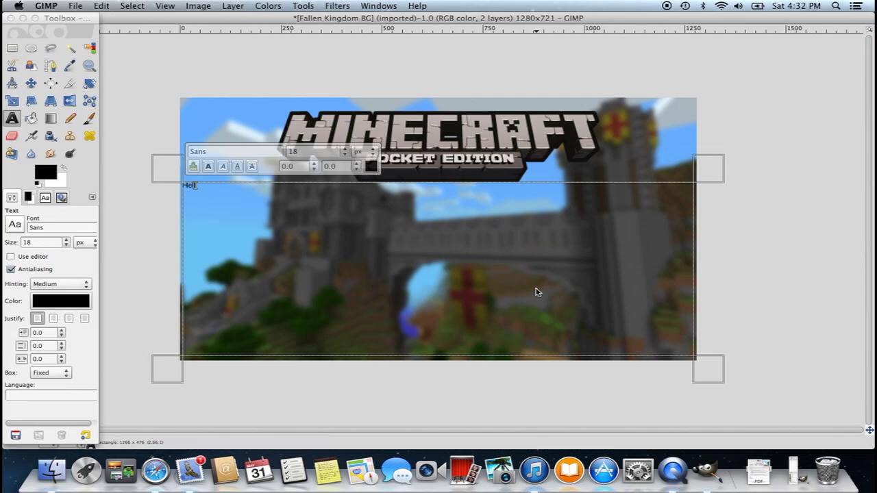
pyautogui.click(370, 165)
pyautogui.click(160, 143)
pyautogui.click(269, 183)
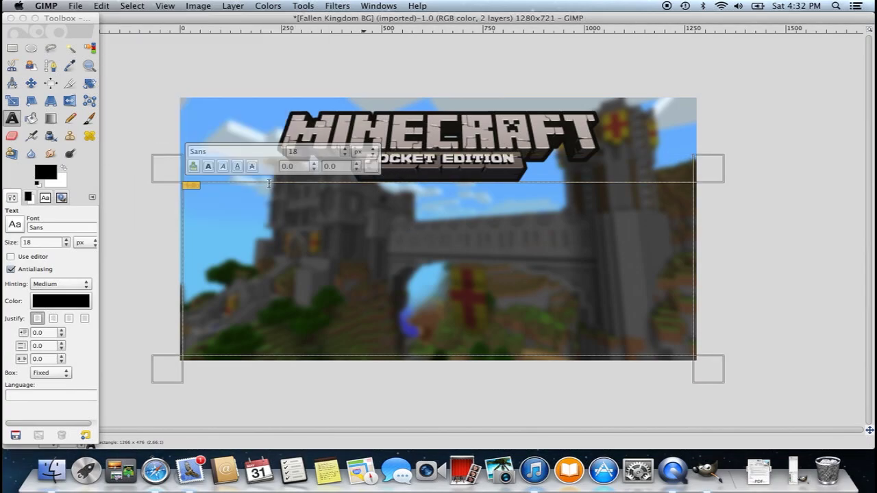
pyautogui.click(68, 318)
# Enlarge the text Hello to 254 px
pyautogui.click(348, 151)
pyautogui.scroll(20, 348, 151)
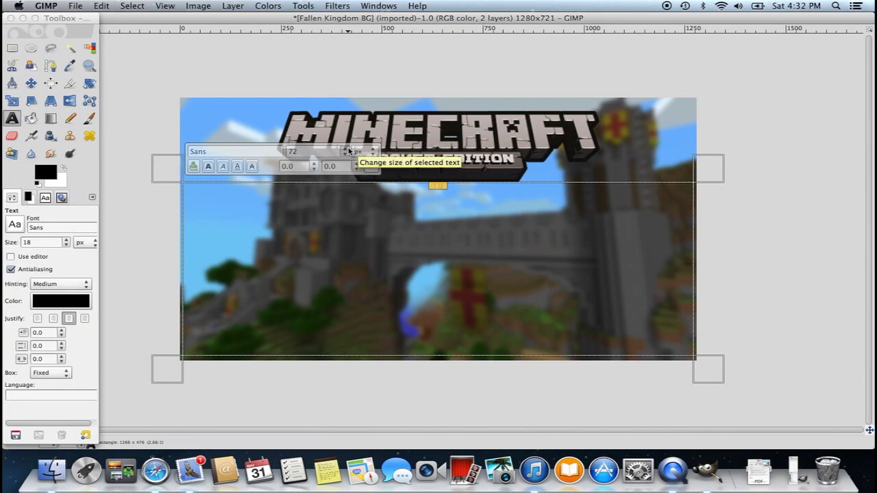
pyautogui.click(638, 136)
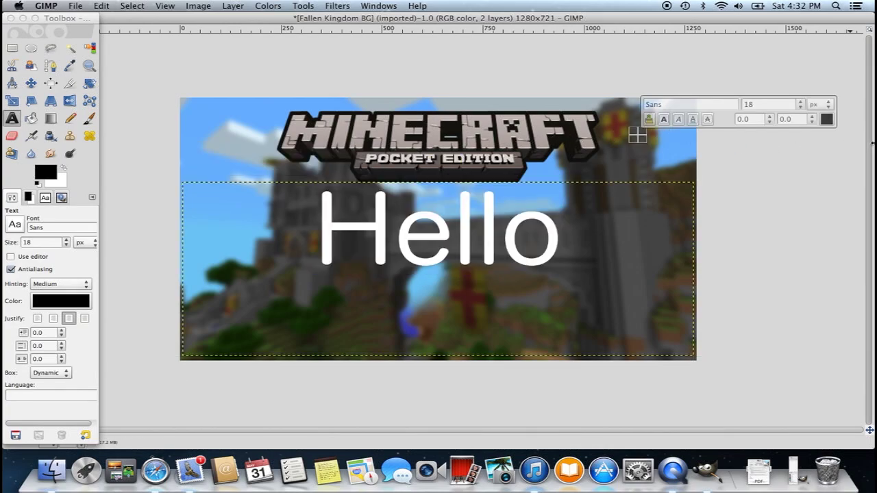
pyautogui.click(610, 303)
# Replace the text Hello with Fallen Kingom on the first line and Replica on the second
pyautogui.moveTo(573, 268); pyautogui.dragTo(281, 267)
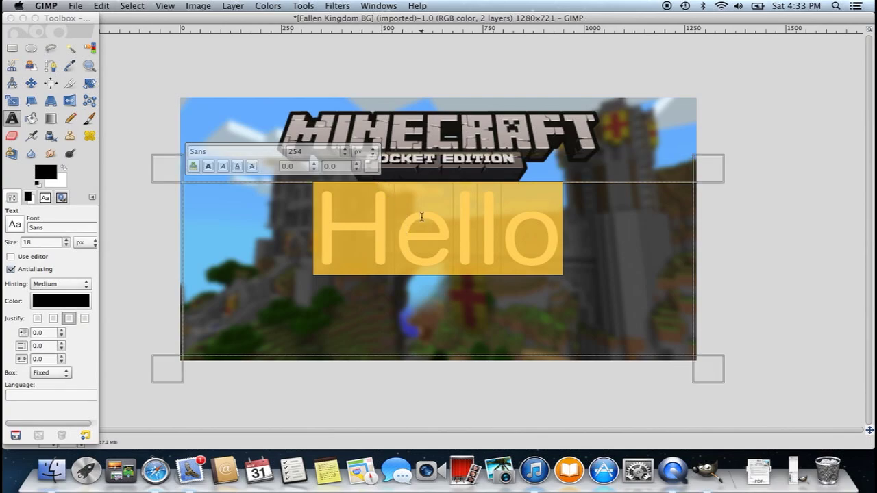
pyautogui.press('BackSpace')
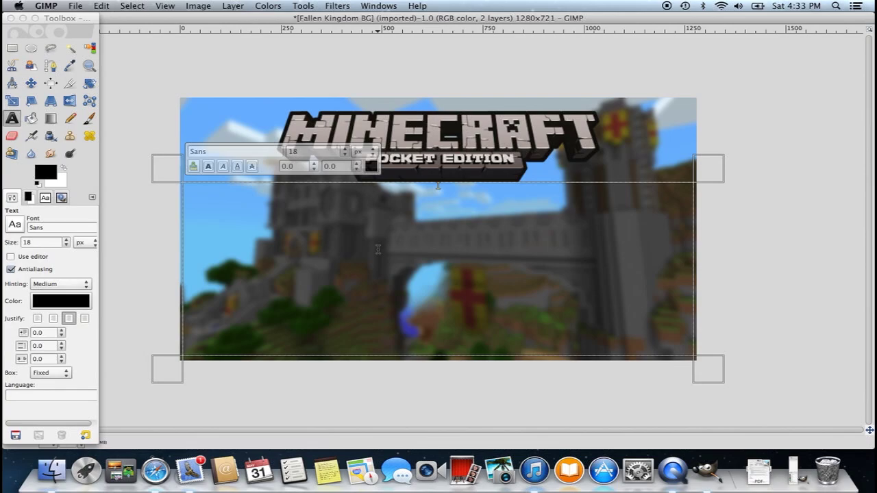
pyautogui.write('Fallen Kingom')
pyautogui.press('Return')
pyautogui.write('Replica')
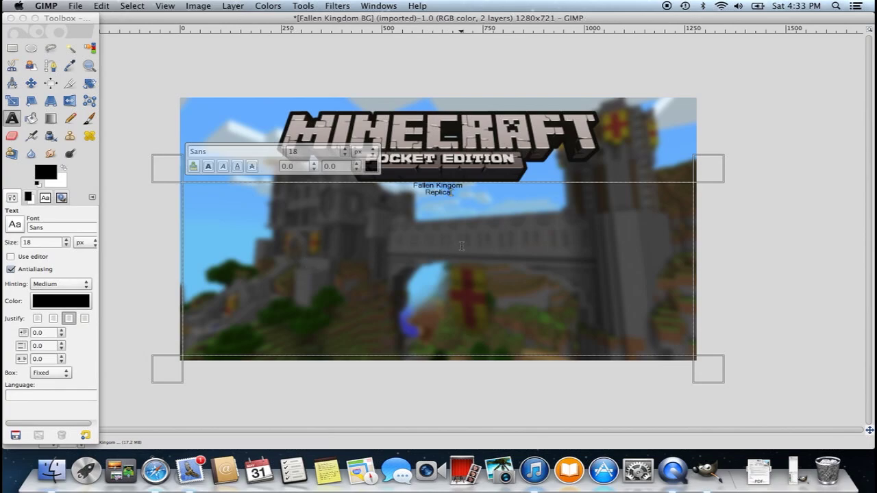
# Change the font of both text lines to Pilsen Plakat
pyautogui.hotkey('ctrl', 'a')
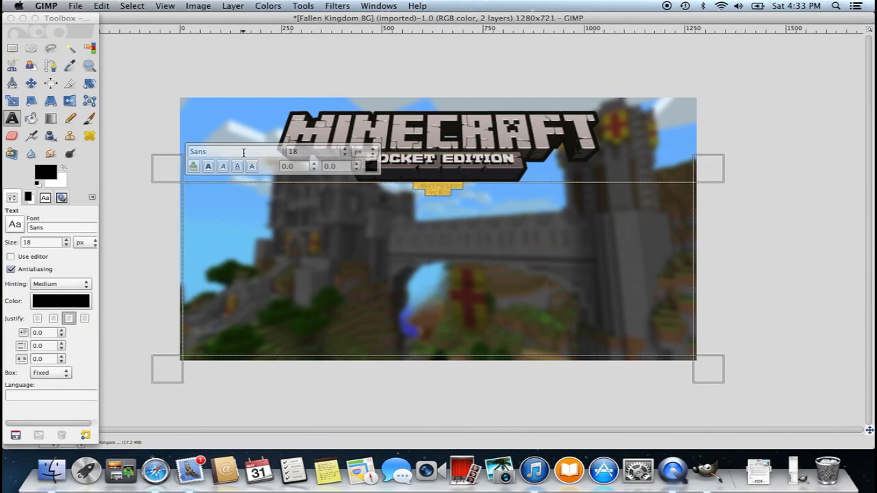
pyautogui.write('Pil')
pyautogui.press('Down')
pyautogui.press('Down')
pyautogui.press('Return')
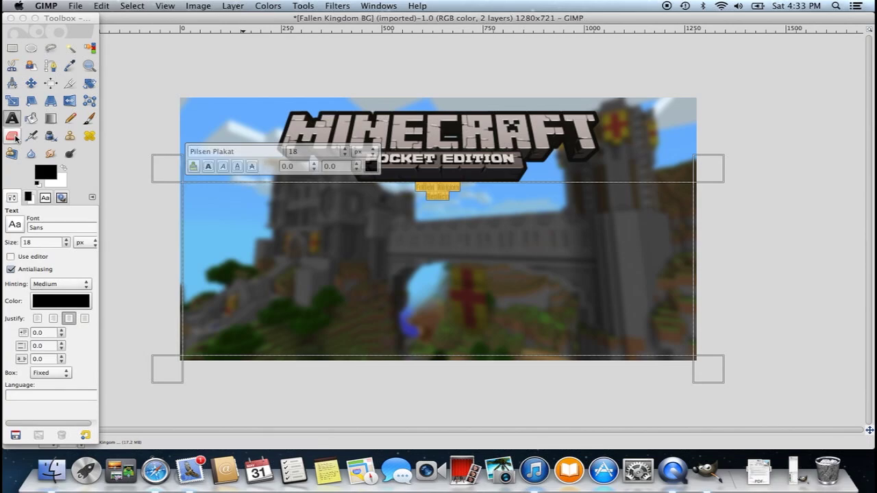
# Set both text lines to 186 px and adjust the text box to about 1266 × 543 px so they fit below the logo
pyautogui.click(346, 149)
pyautogui.moveTo(345, 150); pyautogui.dragTo(346, 149)
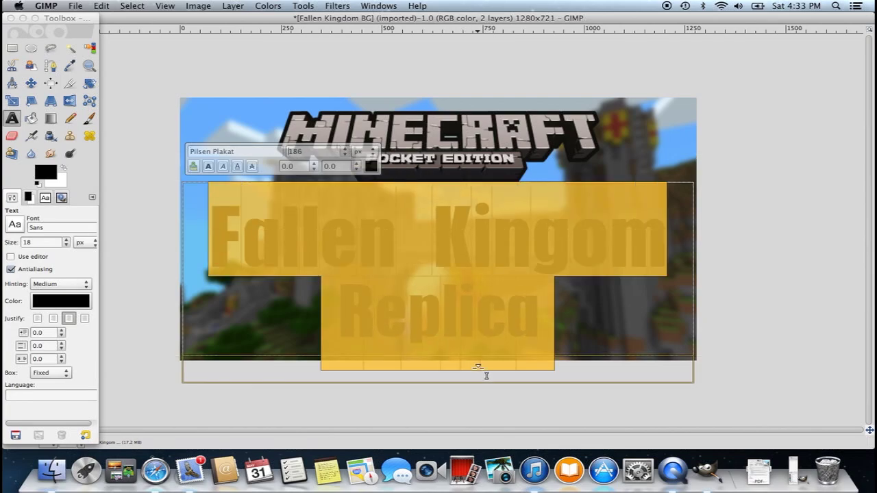
pyautogui.moveTo(487, 382); pyautogui.dragTo(488, 158)
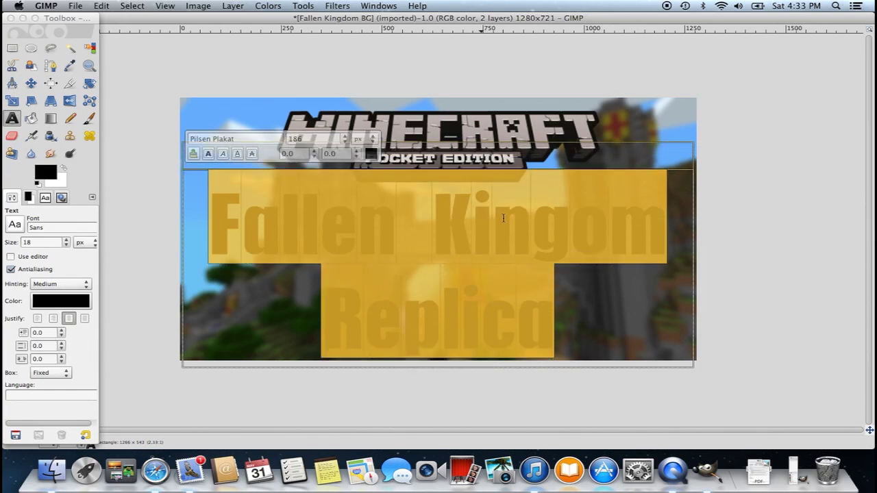
pyautogui.click(527, 317)
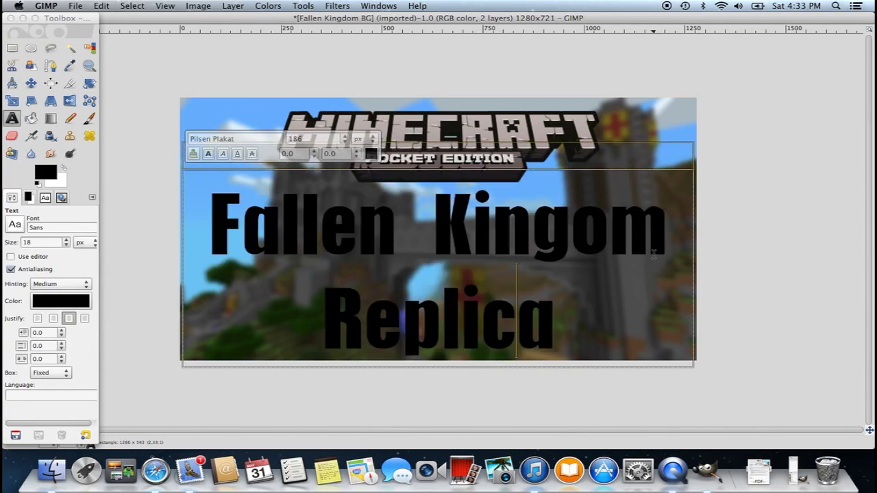
pyautogui.click(804, 296)
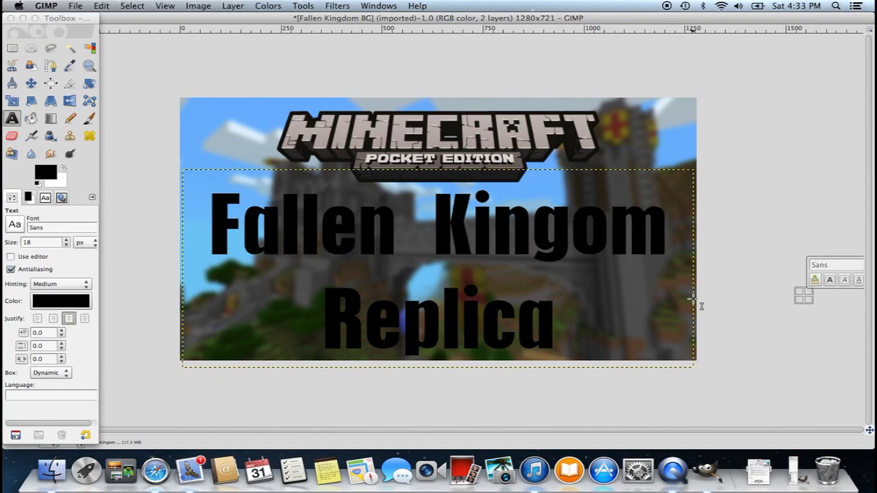
# Duplicate the Fallen Kingom text layer
pyautogui.click(793, 470)
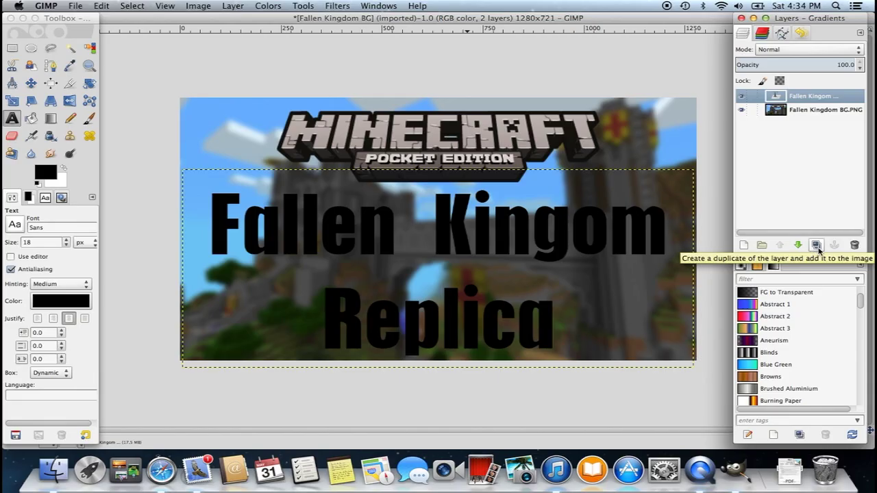
pyautogui.click(815, 245)
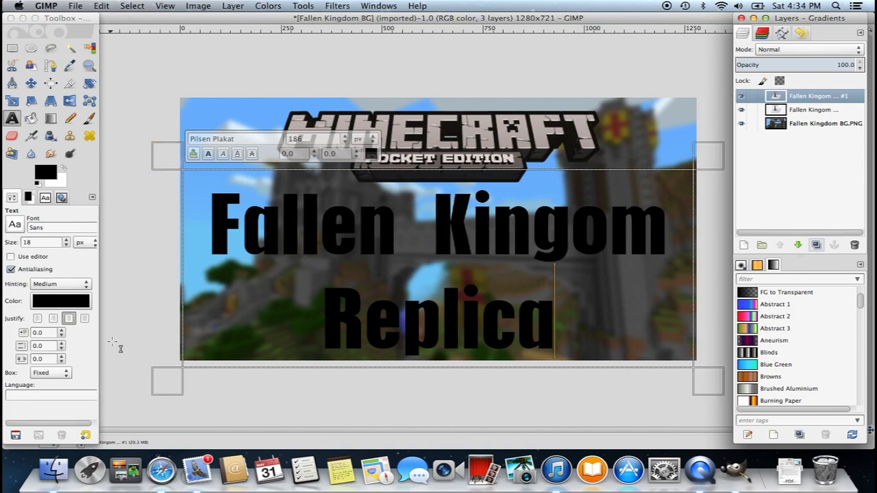
# Switch to Finder, open the YouTube Thumbnails folder in Pictures and preview 1.7 PC Ported Map Review.png to examine its text shadow
pyautogui.click(60, 471)
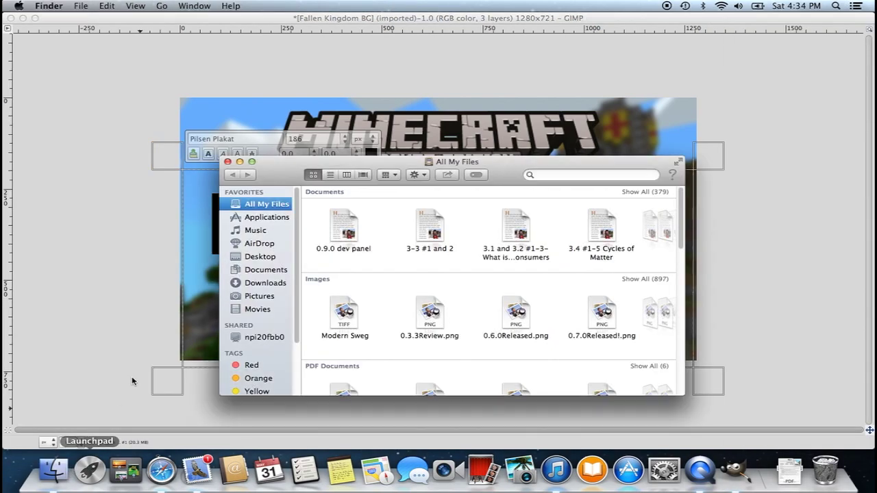
pyautogui.click(258, 296)
pyautogui.doubleClick(505, 208)
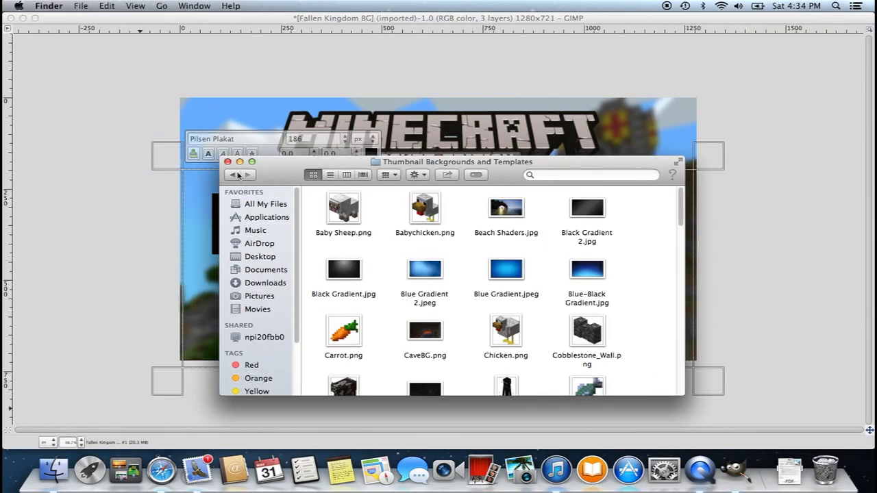
pyautogui.click(238, 176)
pyautogui.doubleClick(583, 218)
pyautogui.scroll(-2, 401, 287)
pyautogui.scroll(2, 376, 261)
pyautogui.click(349, 208)
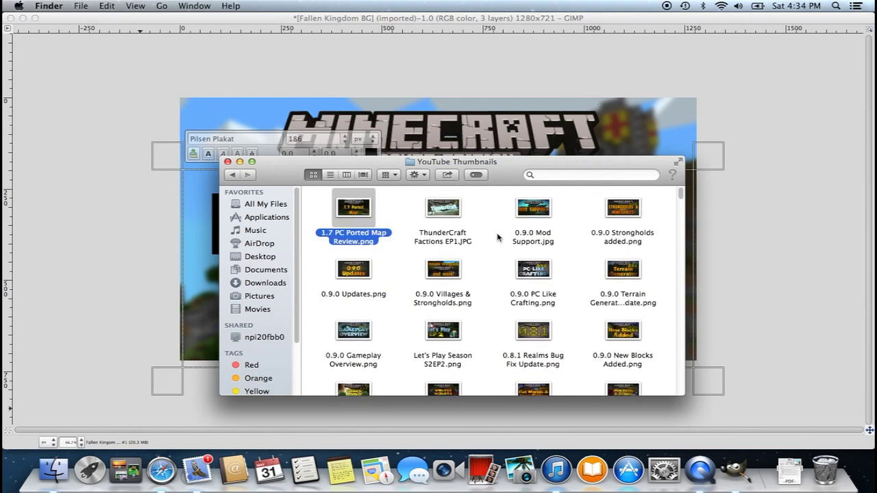
pyautogui.press('space')
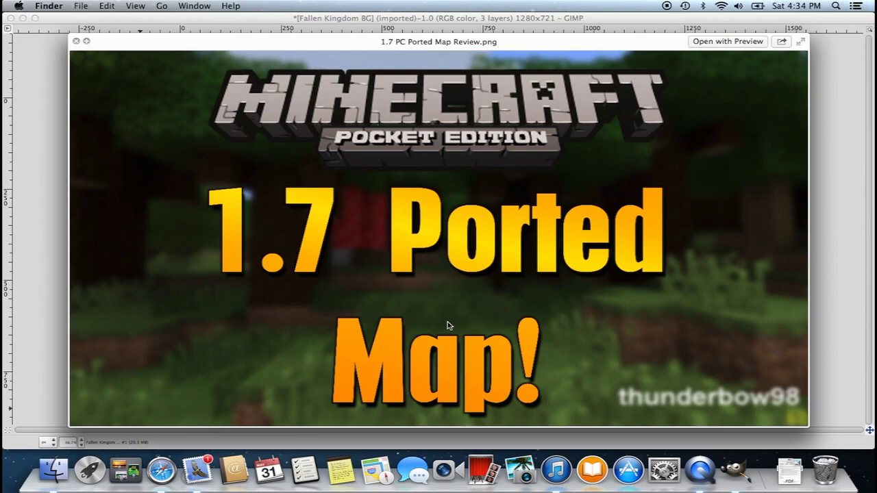
pyautogui.press('space')
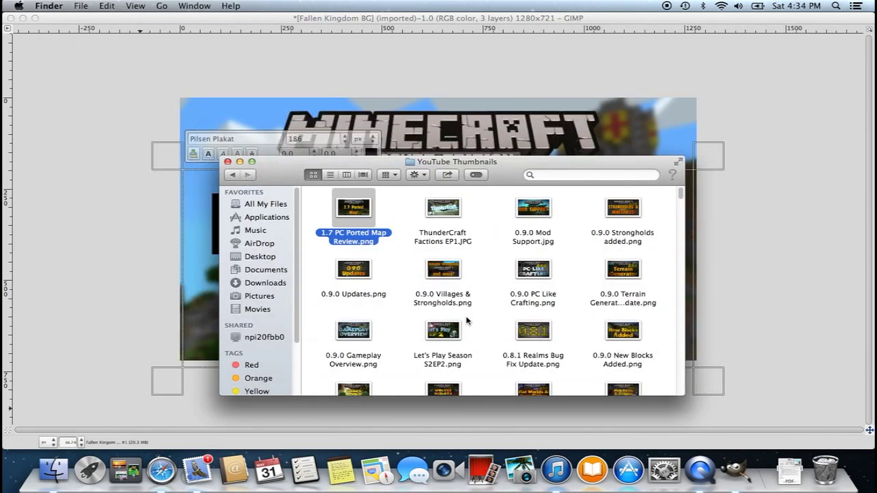
# Preview 0.9.0 New Blocks Added.png as a second shadow example, and close the Finder window
pyautogui.scroll(-10, 469, 333)
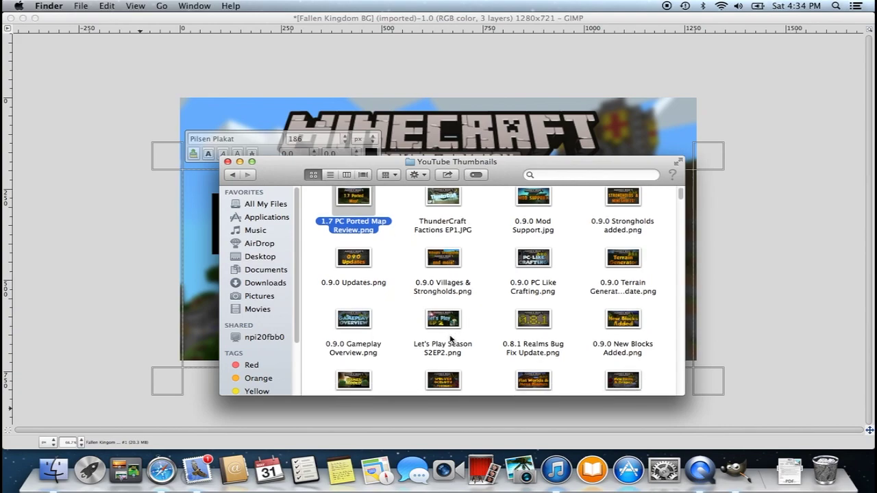
pyautogui.scroll(5, 473, 332)
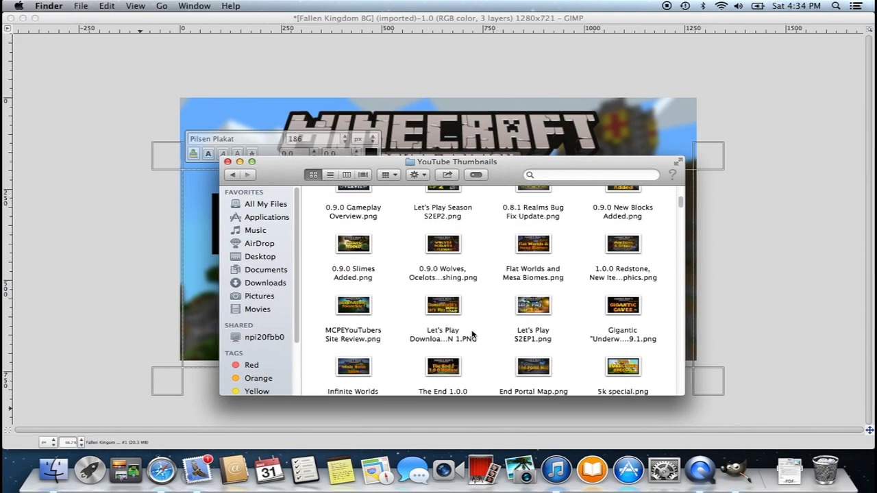
pyautogui.scroll(3, 502, 322)
pyautogui.click(622, 271)
pyautogui.press('space')
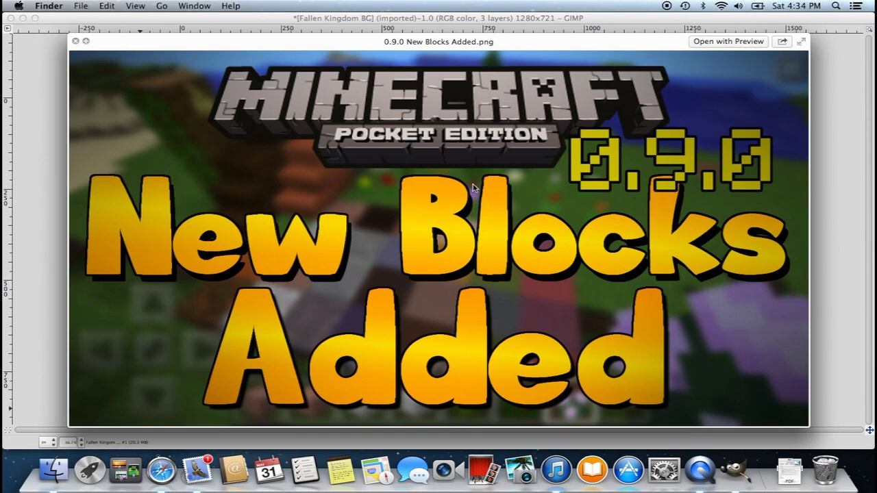
pyautogui.press('space')
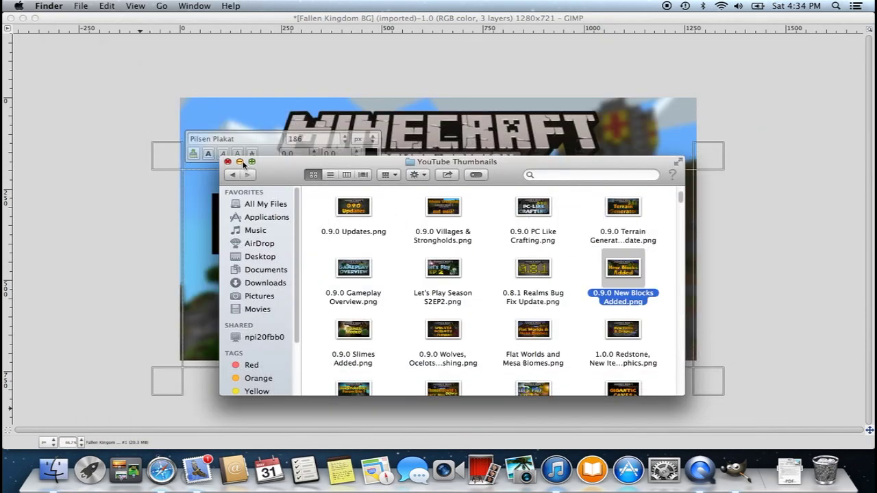
pyautogui.press('super+w')
# Back in GIMP, extend the duplicate's text box up and left to about 1284 × 554 px, offsetting its letters from the original as a shadow effect
pyautogui.click(518, 293)
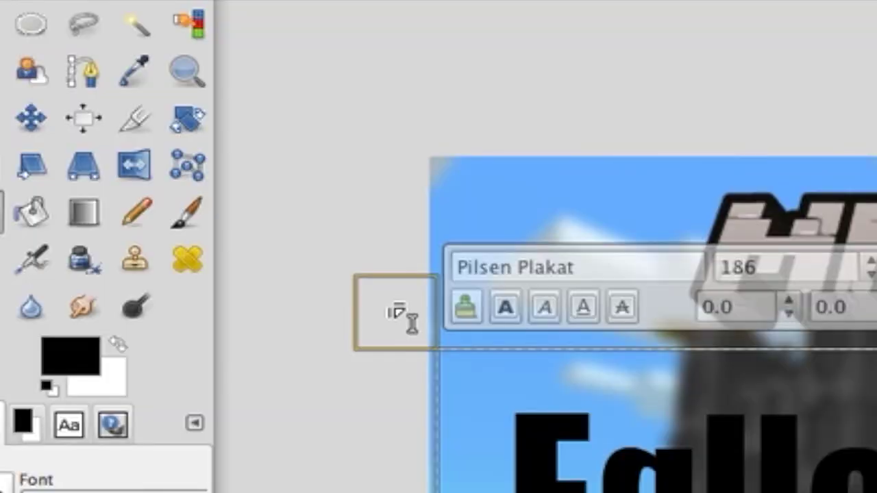
pyautogui.moveTo(403, 318); pyautogui.dragTo(394, 306)
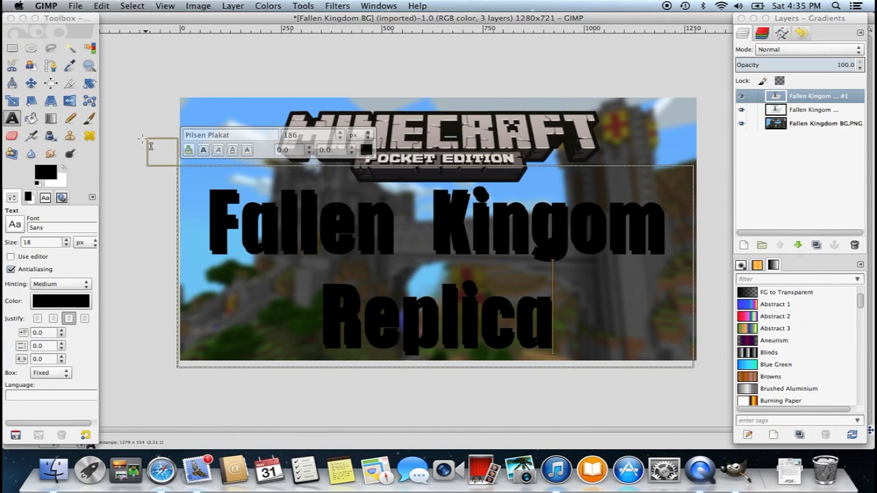
pyautogui.moveTo(153, 147); pyautogui.dragTo(157, 152)
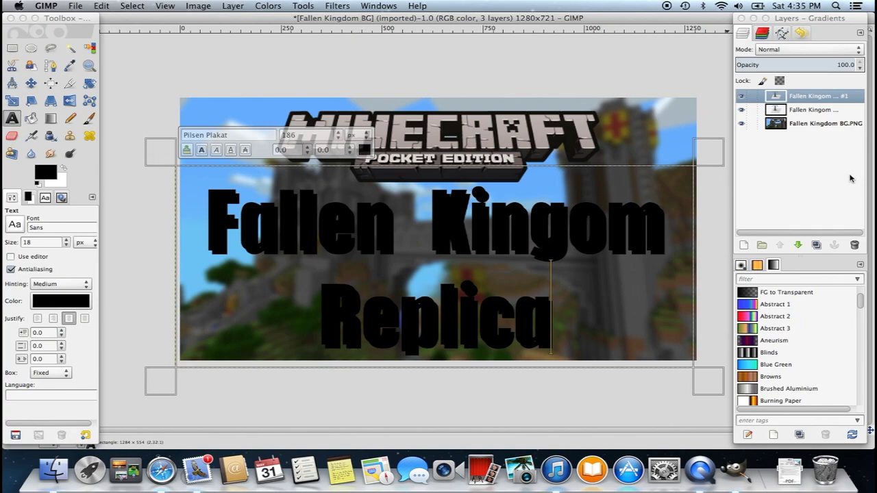
# Duplicate the offset text layer and turn the new copy's alpha into a selection around the letters
pyautogui.click(816, 245)
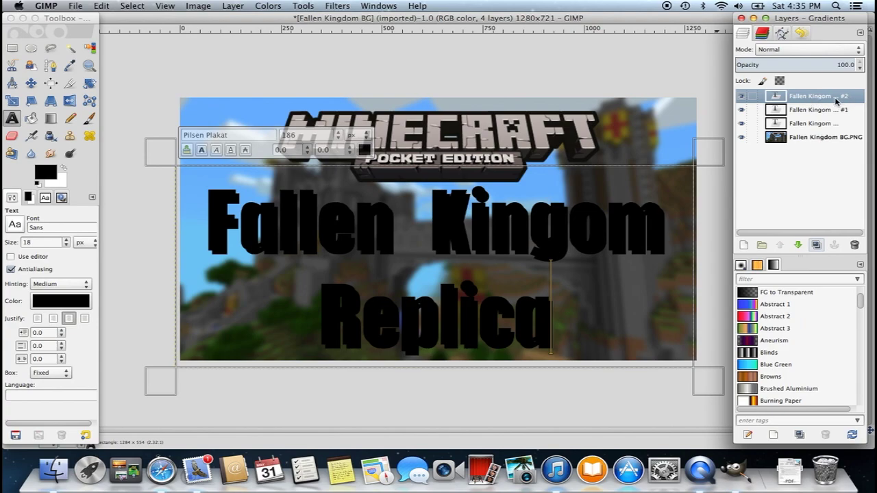
pyautogui.rightClick(826, 103)
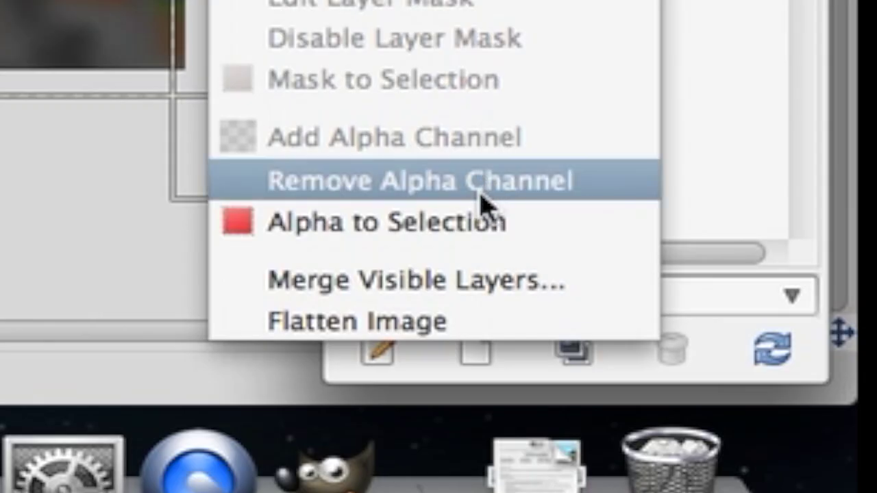
pyautogui.click(488, 236)
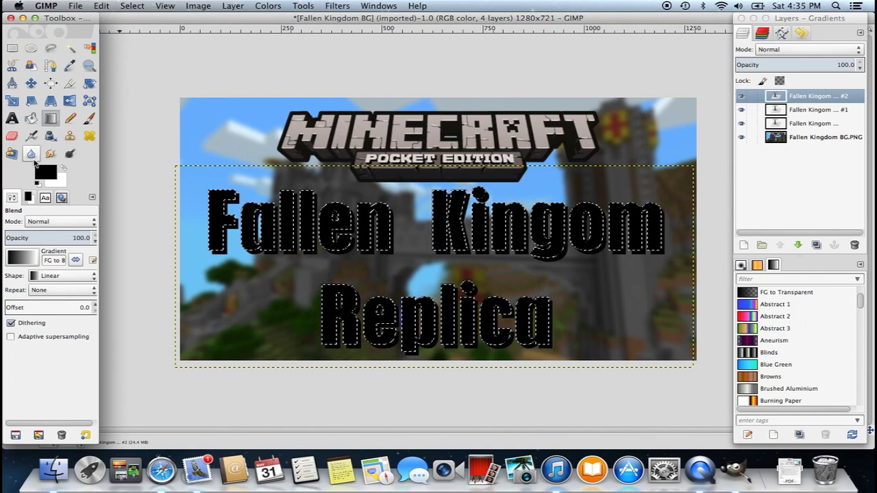
# Fill the selected letters with the Yellow Orange gradient using the Blend tool, running linearly from the first line down through Replica
pyautogui.click(22, 257)
pyautogui.scroll(-2, 60, 302)
pyautogui.scroll(-13, 61, 303)
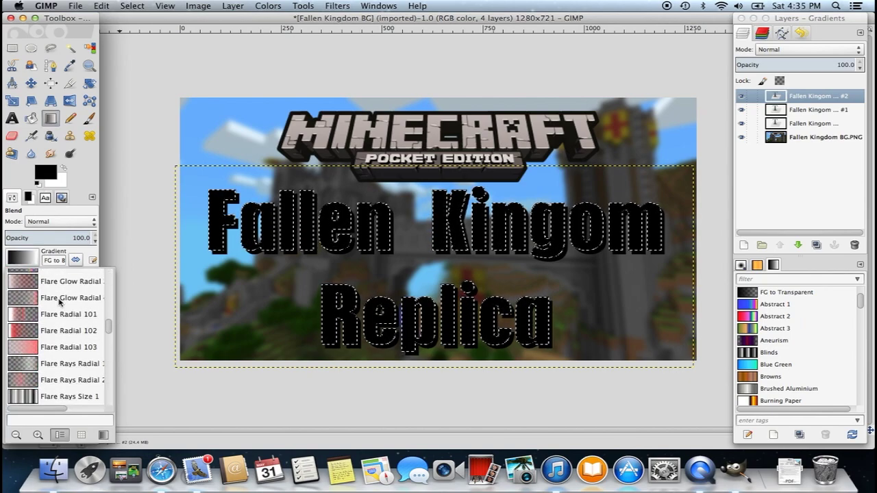
pyautogui.scroll(-4, 61, 302)
pyautogui.scroll(-2, 60, 302)
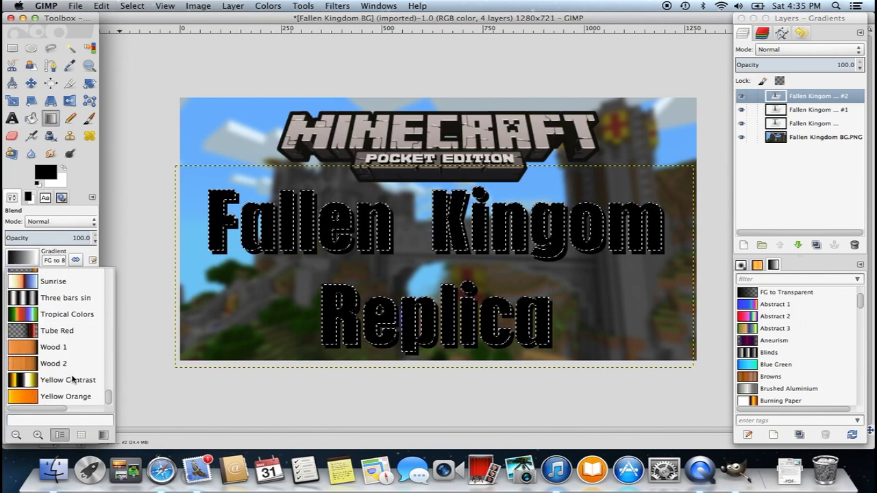
pyautogui.click(55, 395)
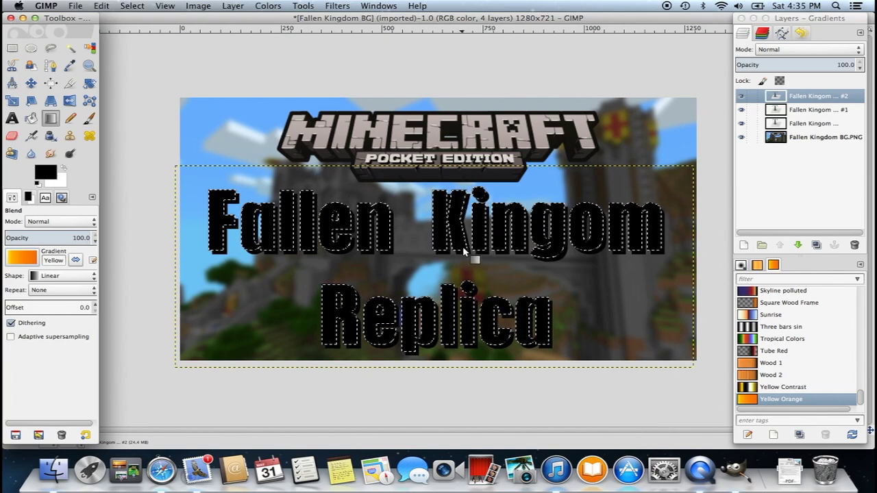
pyautogui.moveTo(453, 214); pyautogui.dragTo(426, 352)
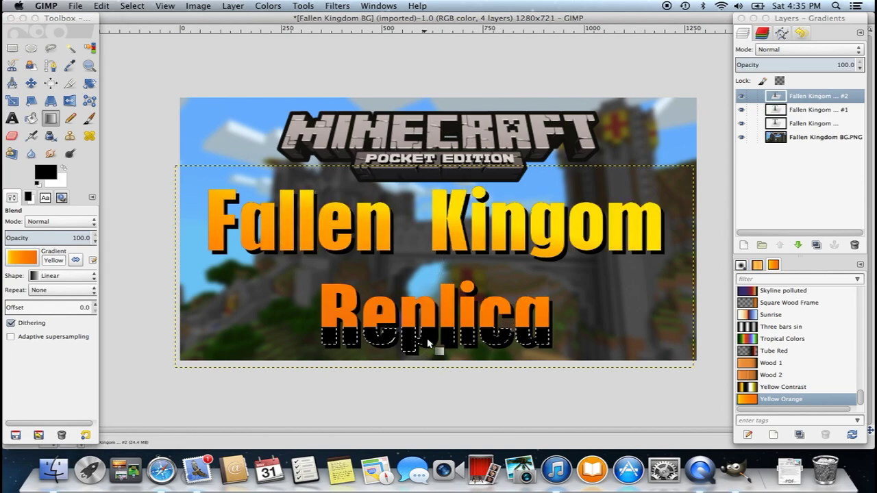
# Undo the last gradient fills and try a radial Yellow Orange gradient on the selected letters, centered near the K of Kingom
pyautogui.press('super+z')
pyautogui.press('super+z')
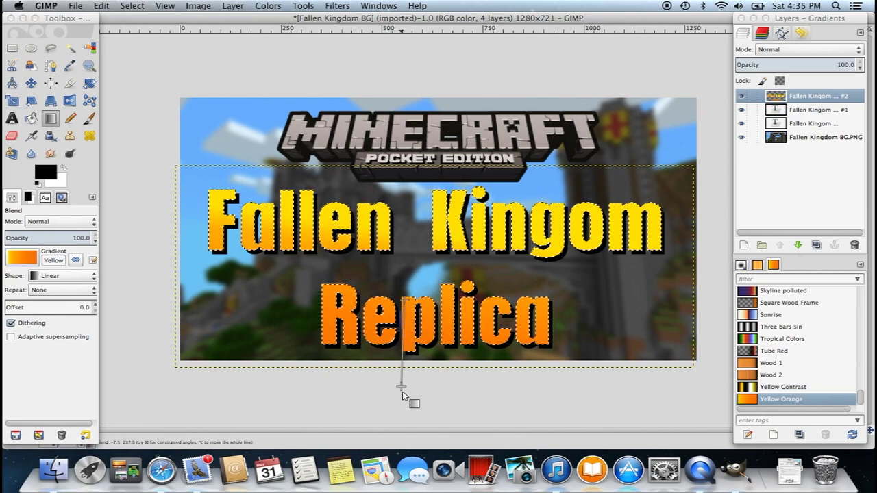
pyautogui.click(77, 279)
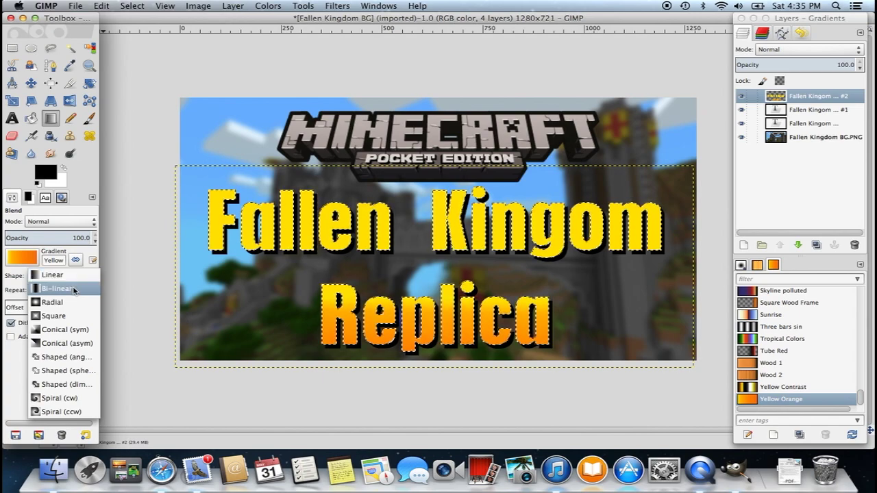
pyautogui.click(55, 302)
pyautogui.moveTo(452, 244); pyautogui.dragTo(452, 209)
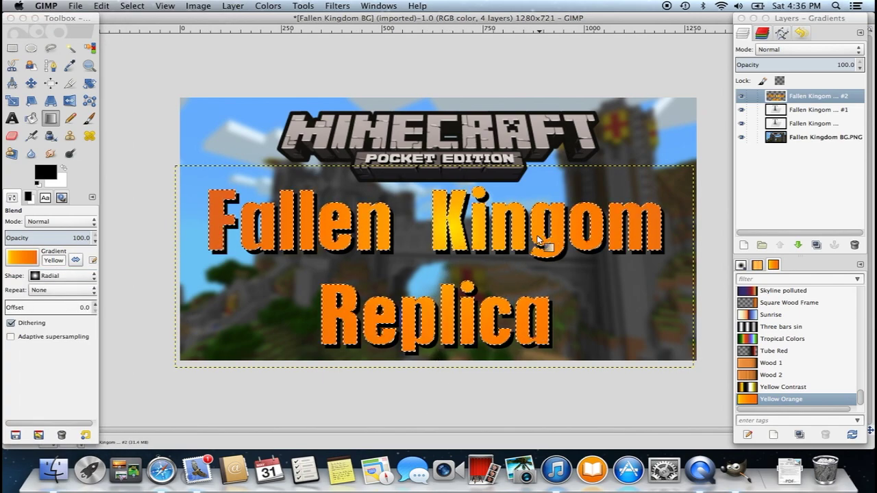
# Fill the selected letters with a bi-linear Yellow Orange gradient running from the first line down past Replica, and clear the selection
pyautogui.click(72, 276)
pyautogui.click(72, 270)
pyautogui.moveTo(449, 222); pyautogui.dragTo(411, 388)
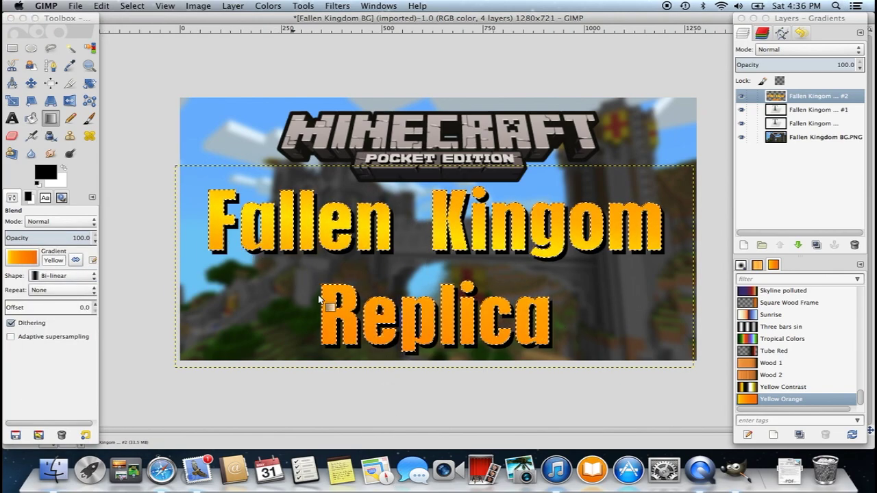
pyautogui.click(12, 48)
pyautogui.click(259, 142)
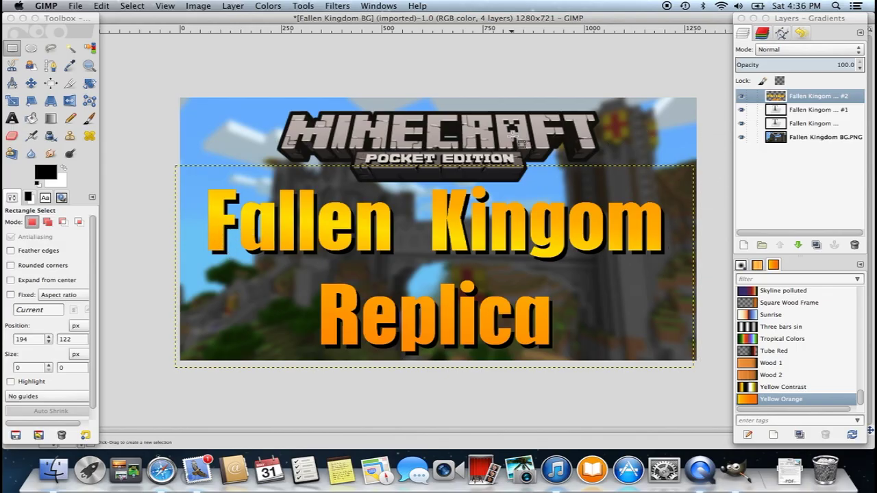
# Turn the alpha of the middle text layer, Fallen Kingom #1, into a selection around its letters
pyautogui.click(807, 111)
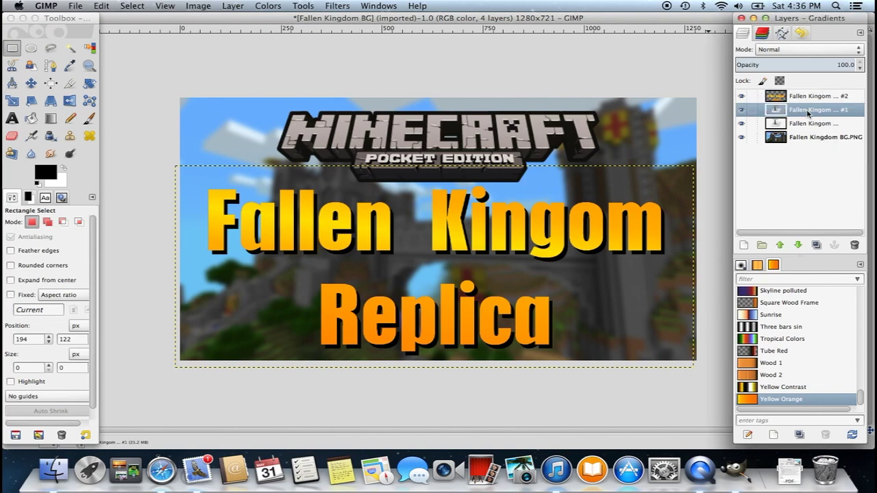
pyautogui.rightClick(808, 114)
pyautogui.click(755, 413)
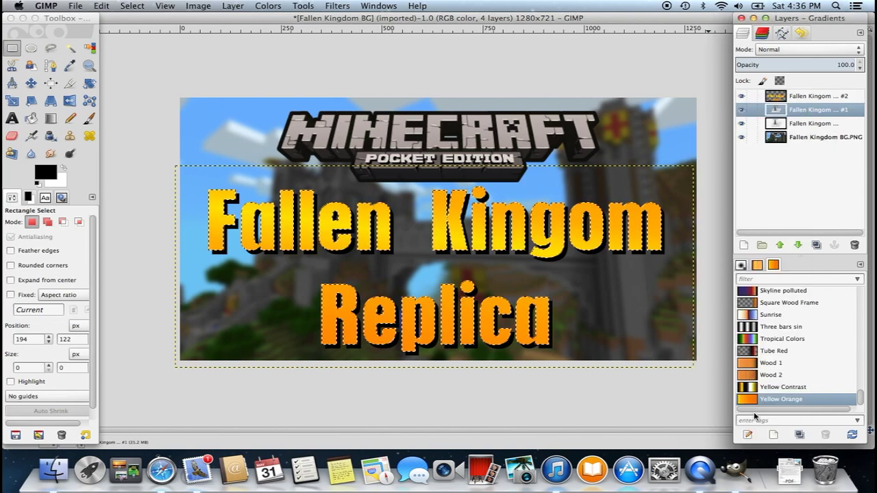
# Border the letter selection by 6 px with a feathered border, and fill it with black on layer #1 as an outline
pyautogui.click(133, 6)
pyautogui.click(155, 140)
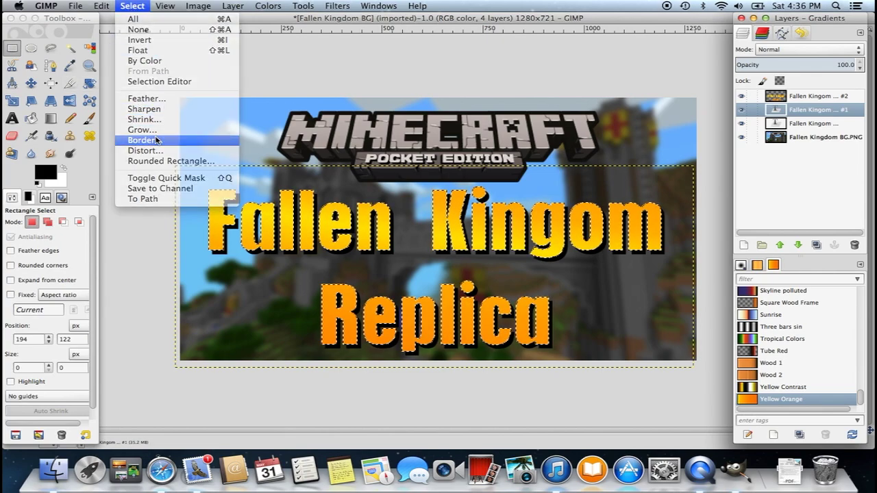
pyautogui.moveTo(280, 18); pyautogui.dragTo(305, 89)
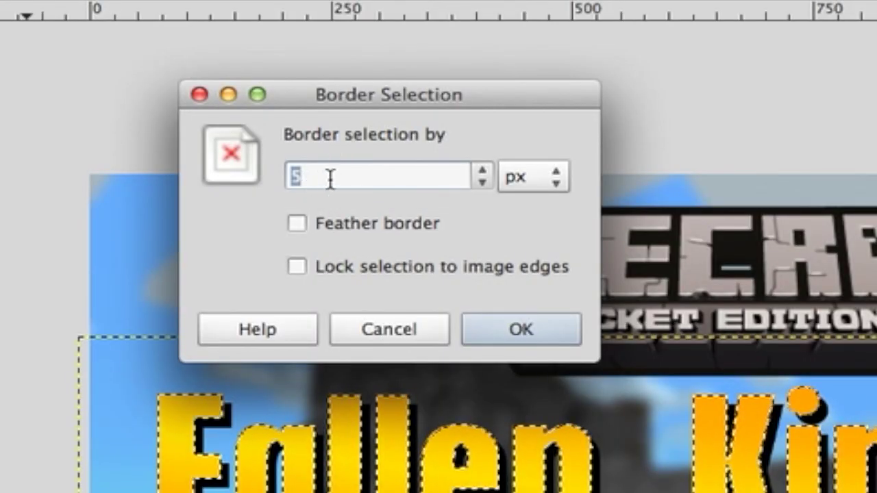
pyautogui.click(297, 223)
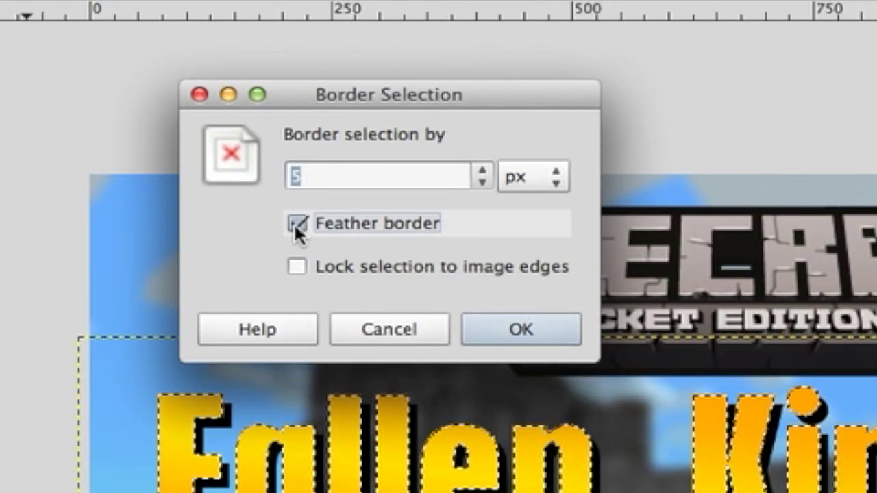
pyautogui.click(483, 169)
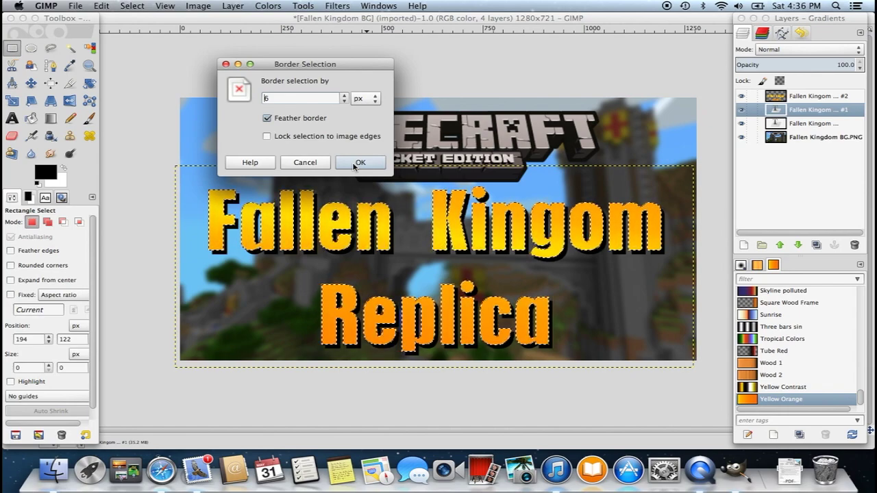
pyautogui.click(357, 164)
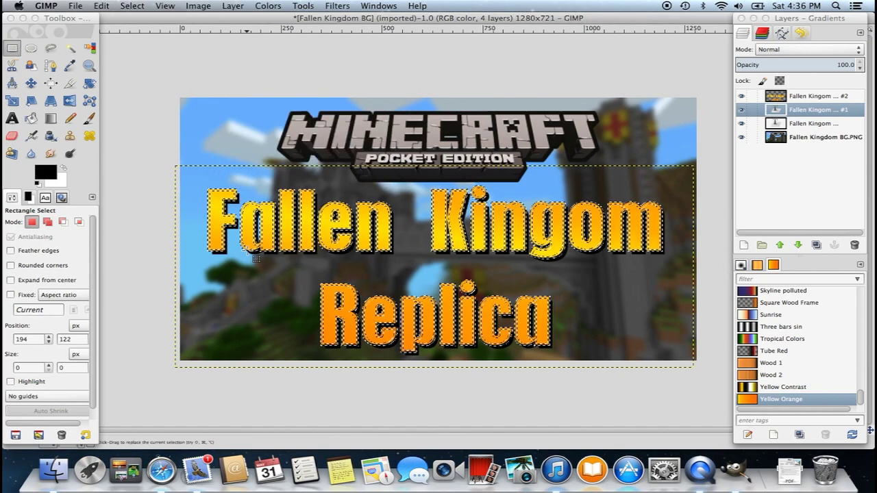
pyautogui.press('ctrl')
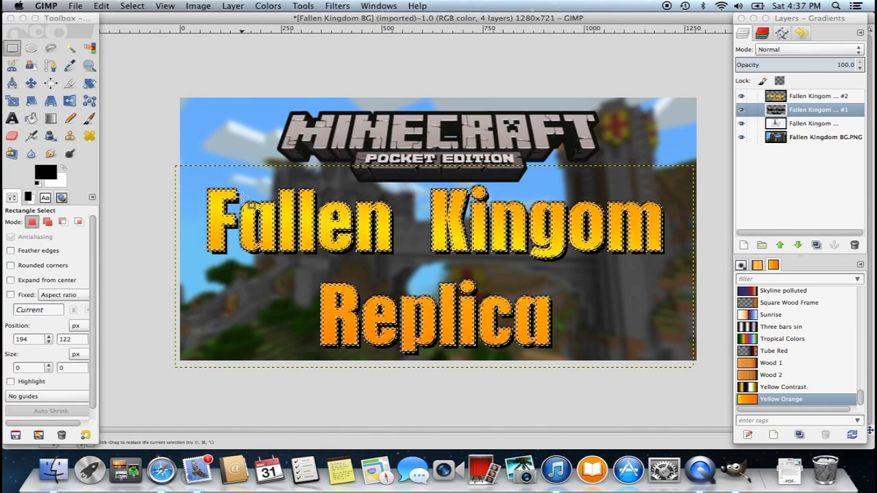
pyautogui.click(216, 136)
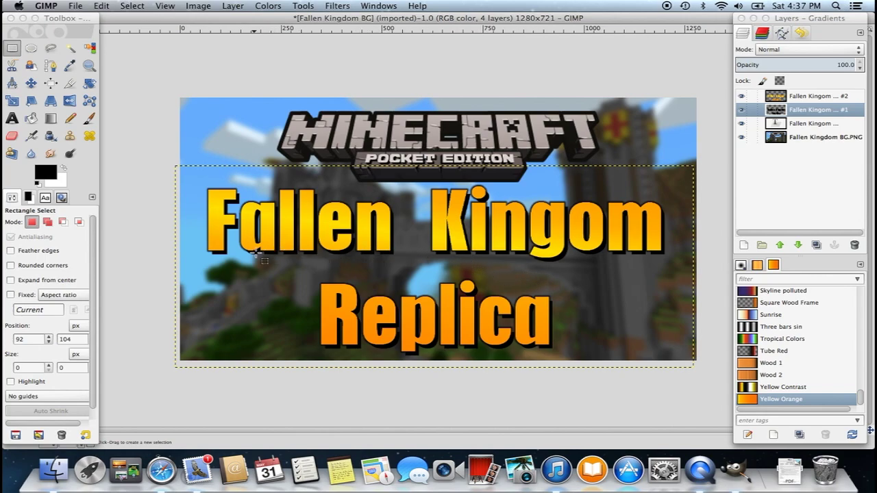
pyautogui.click(836, 125)
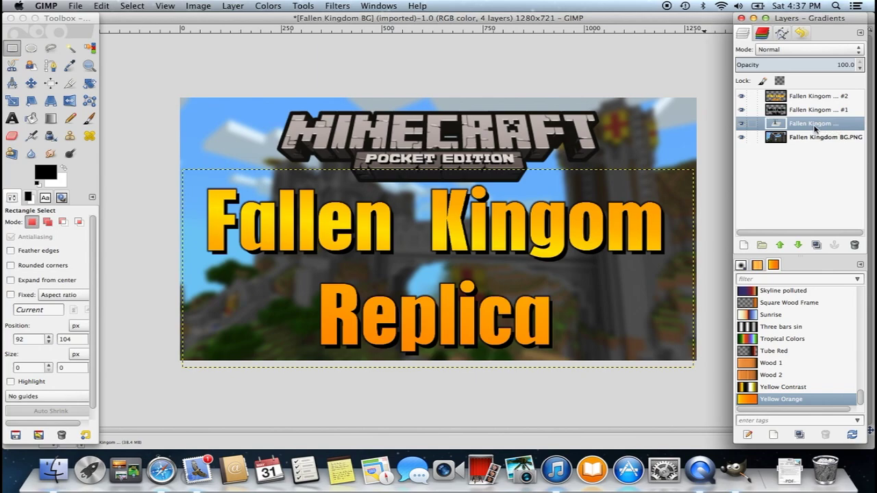
pyautogui.rightClick(820, 128)
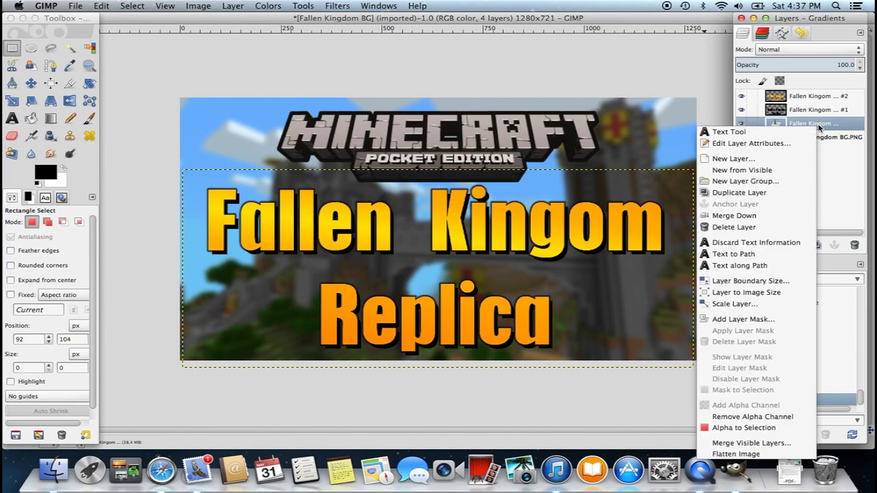
pyautogui.click(744, 427)
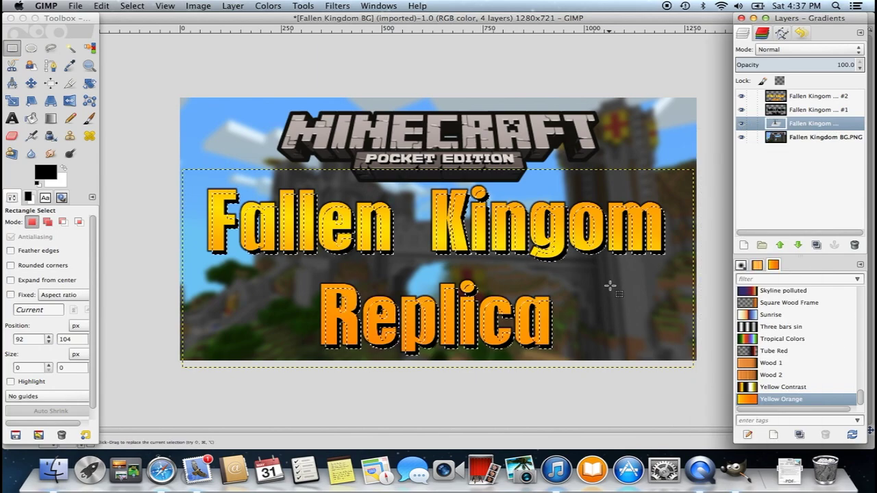
pyautogui.click(704, 104)
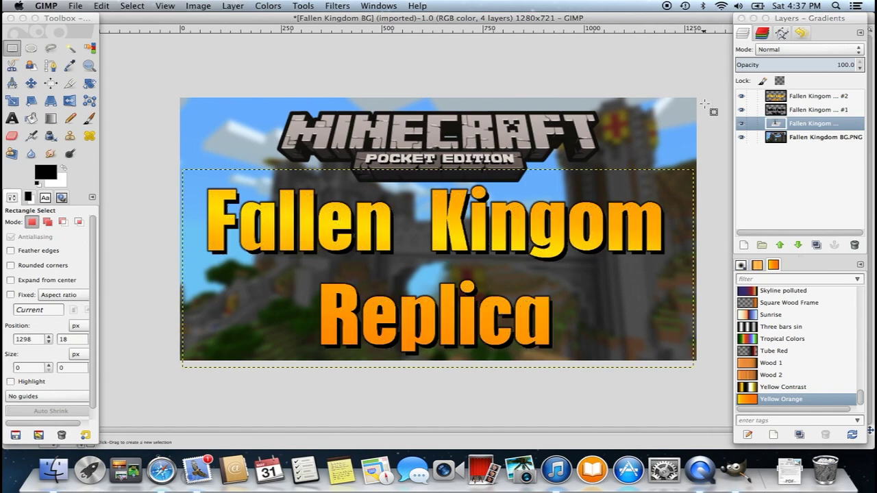
# Soften the original text layer that serves as the shadow by applying the basic Blur filter three times
pyautogui.click(809, 125)
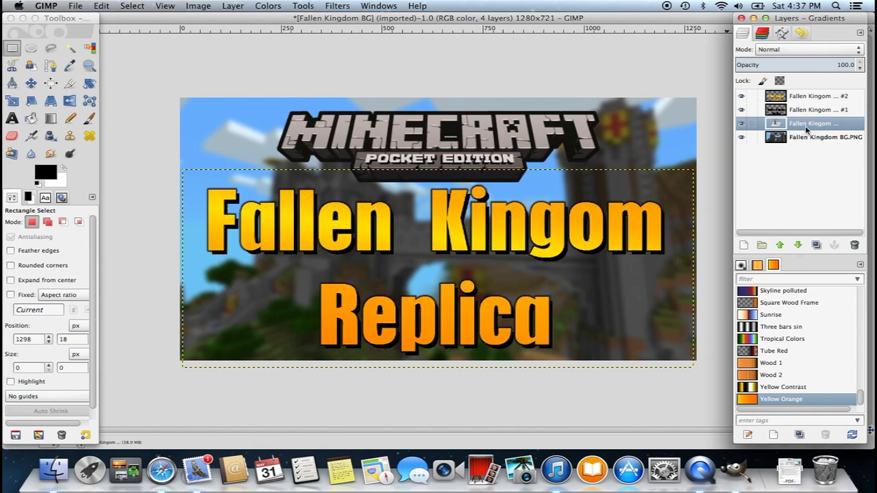
pyautogui.click(339, 6)
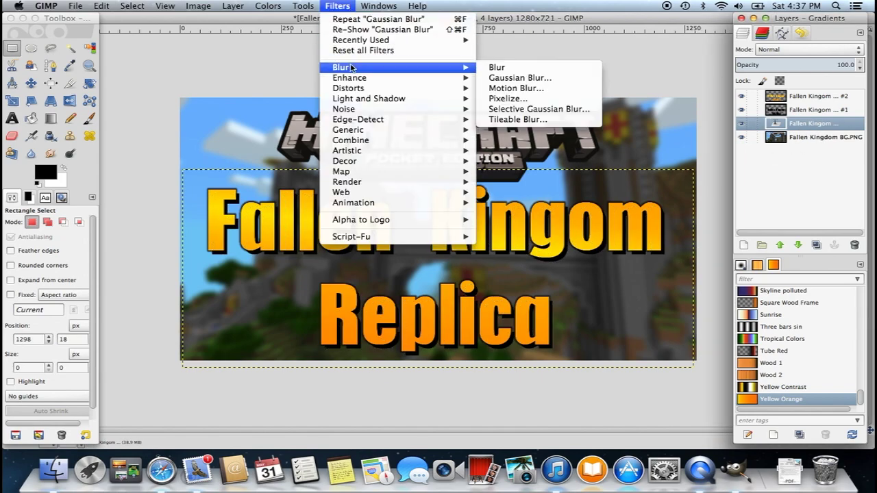
pyautogui.click(498, 67)
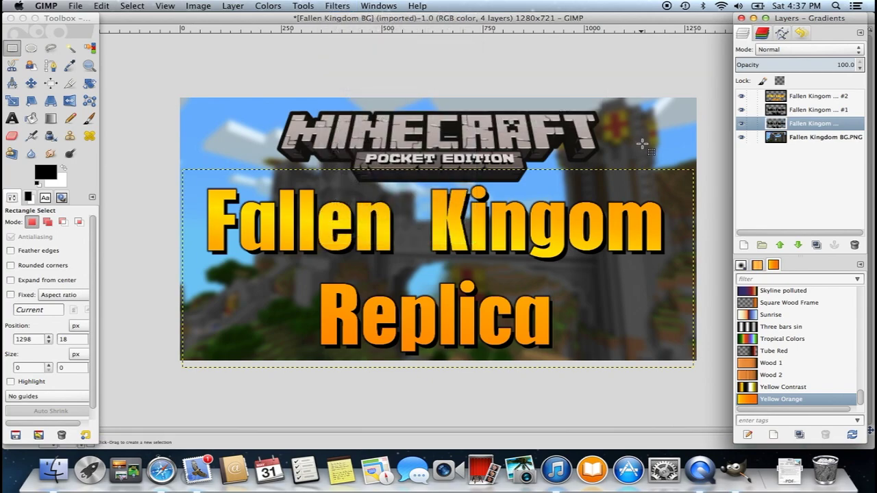
pyautogui.click(331, 7)
pyautogui.moveTo(442, 67)
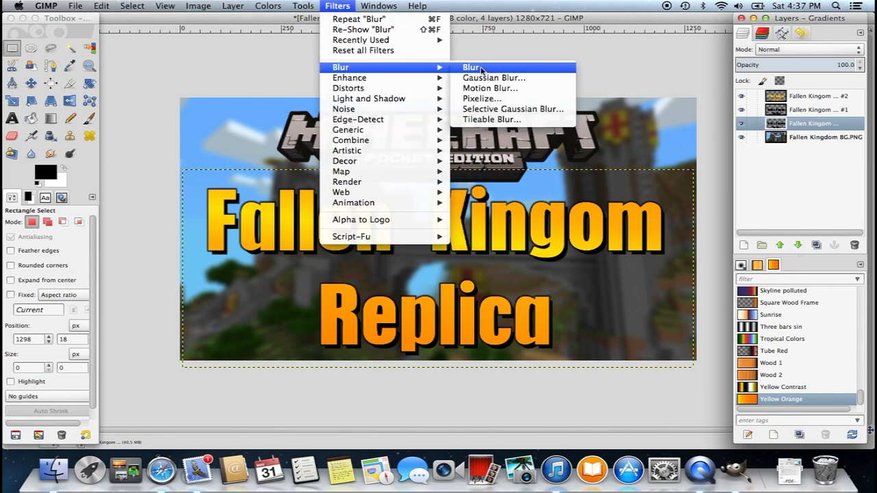
pyautogui.click(476, 67)
pyautogui.click(346, 6)
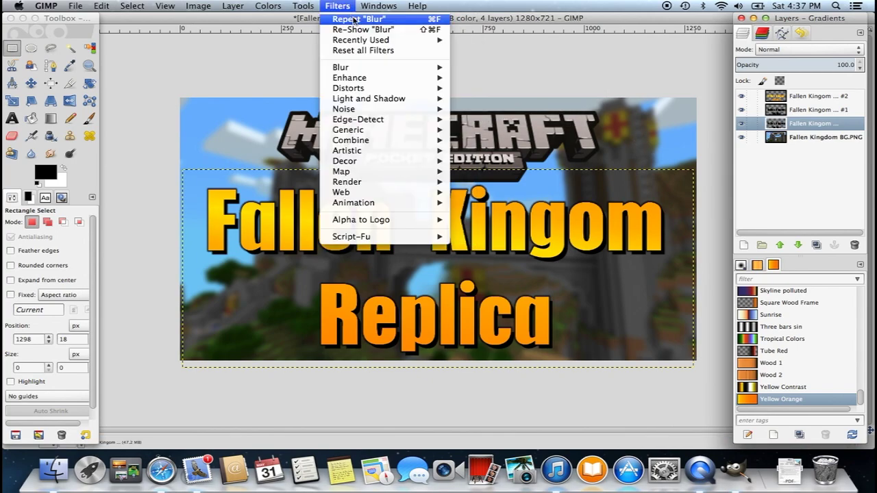
pyautogui.click(356, 18)
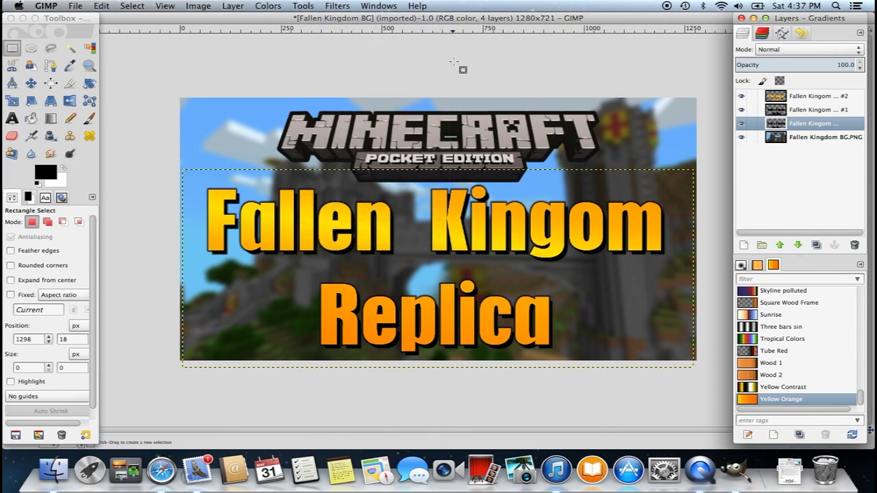